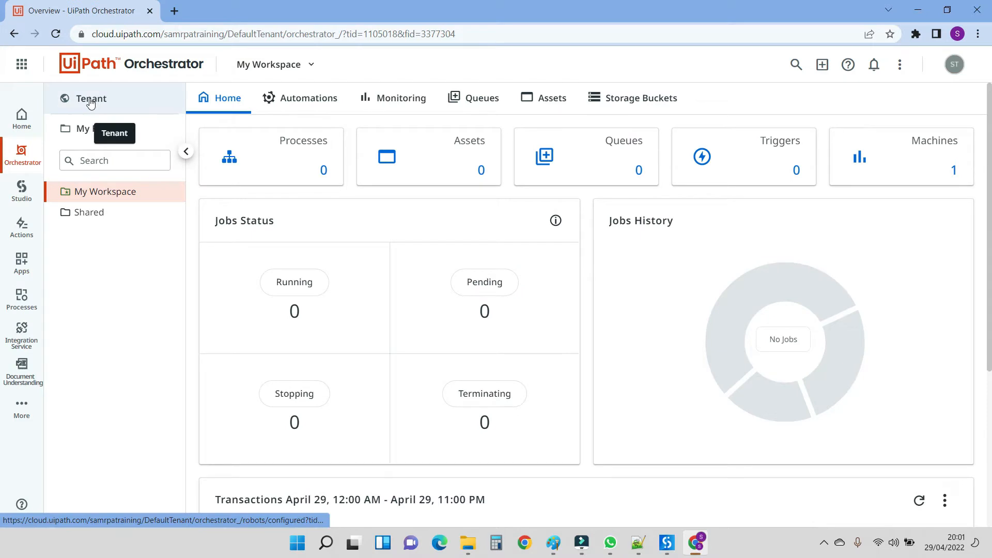
# Step: Create a tenant-level folder named SamUnattendedRobot with a new package feed of its own
pyautogui.click(90, 103)
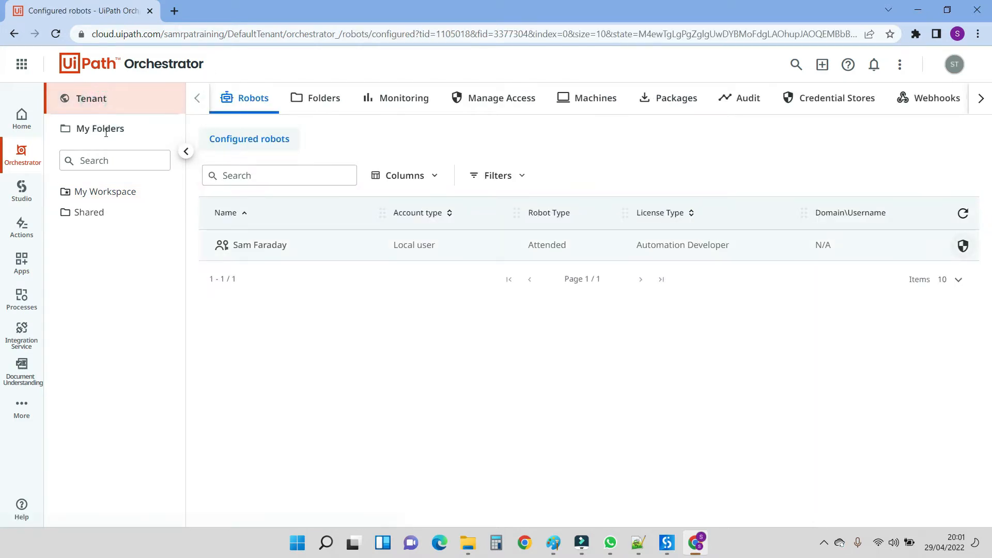
pyautogui.click(309, 101)
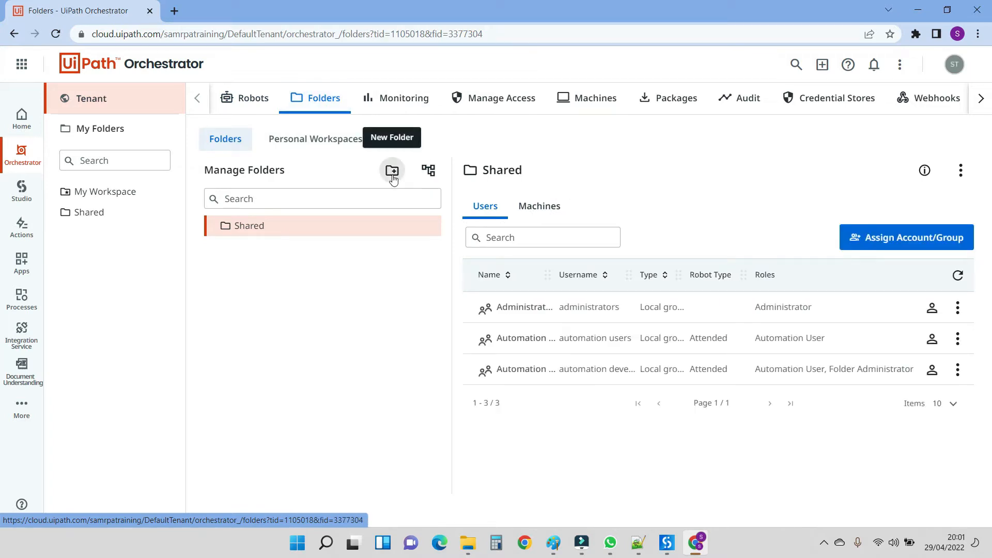
pyautogui.click(392, 172)
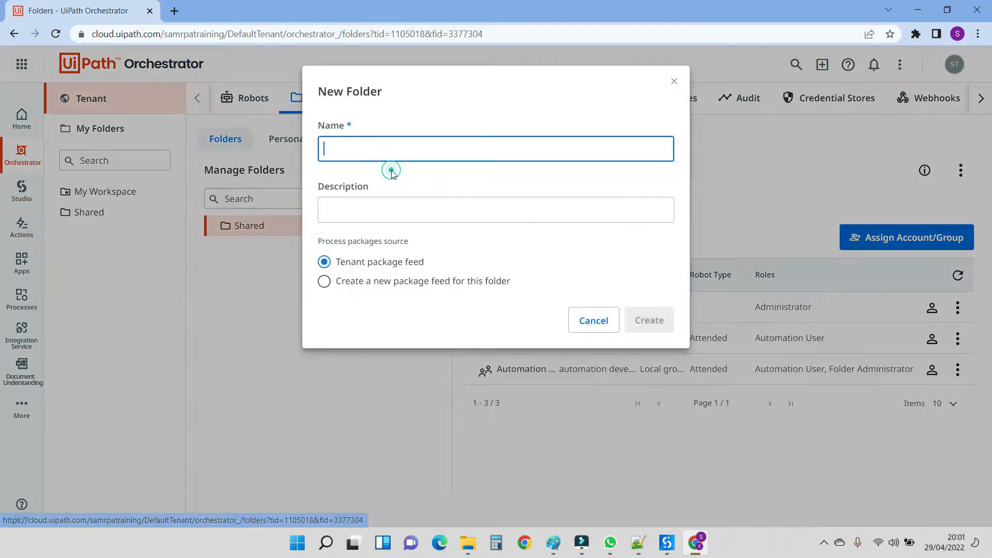
pyautogui.write('SamUnattendedRobot')
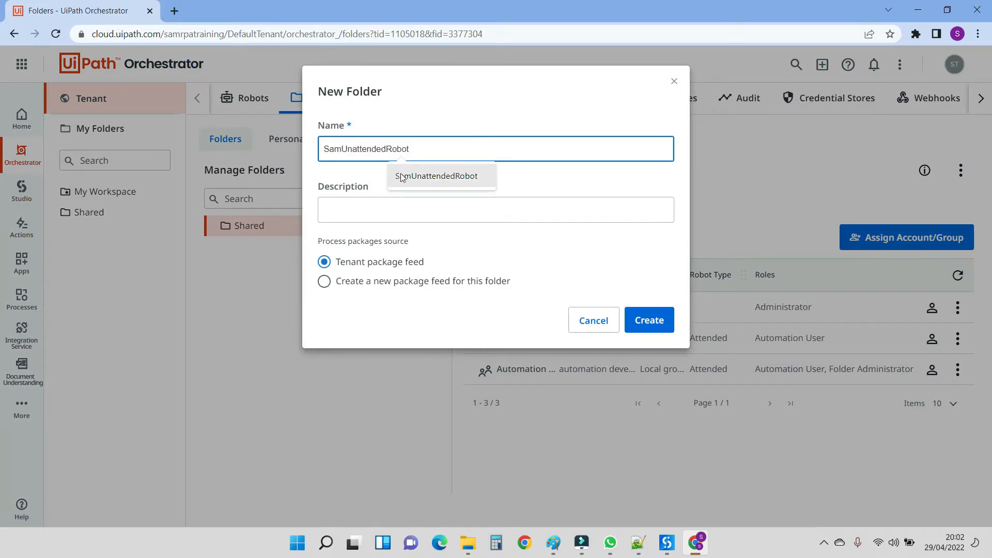
pyautogui.click(404, 176)
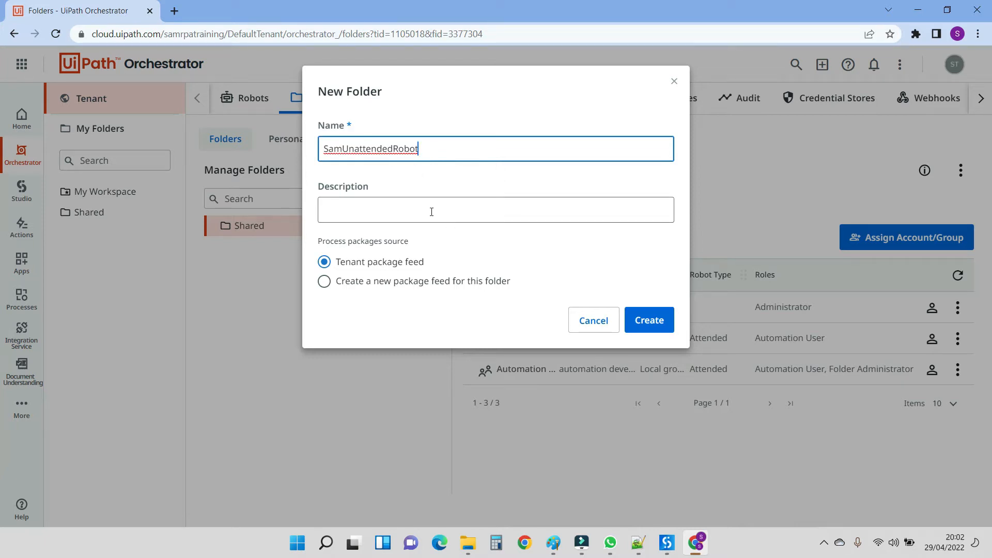
pyautogui.click(368, 287)
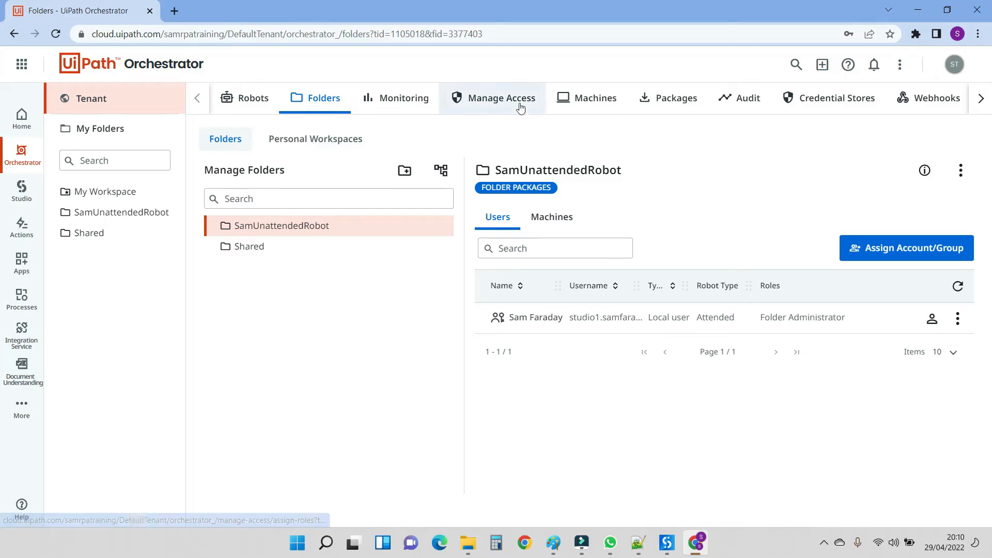
# Step: Edit the local user's tenant access to enable the Unattended Robot with machine login credentials
pyautogui.click(513, 103)
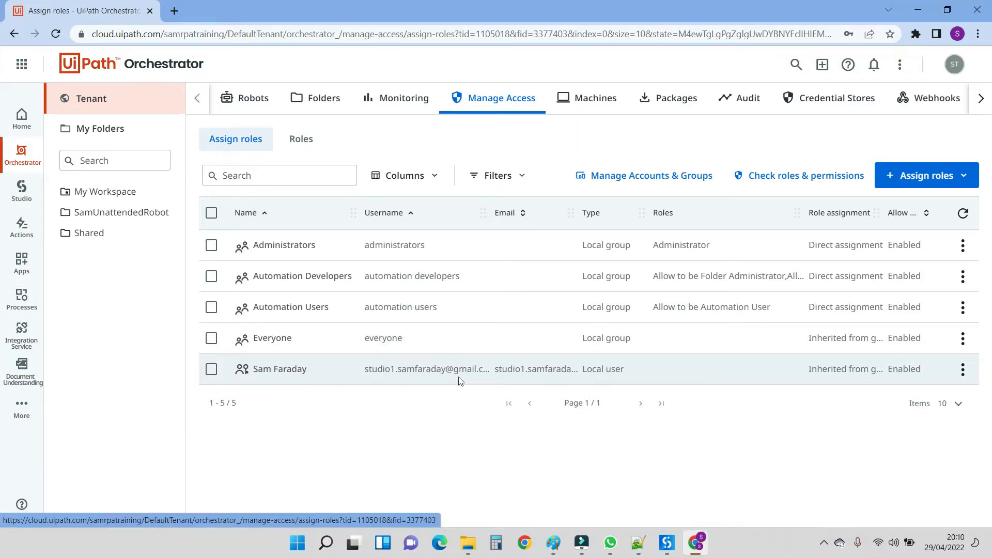
pyautogui.click(963, 370)
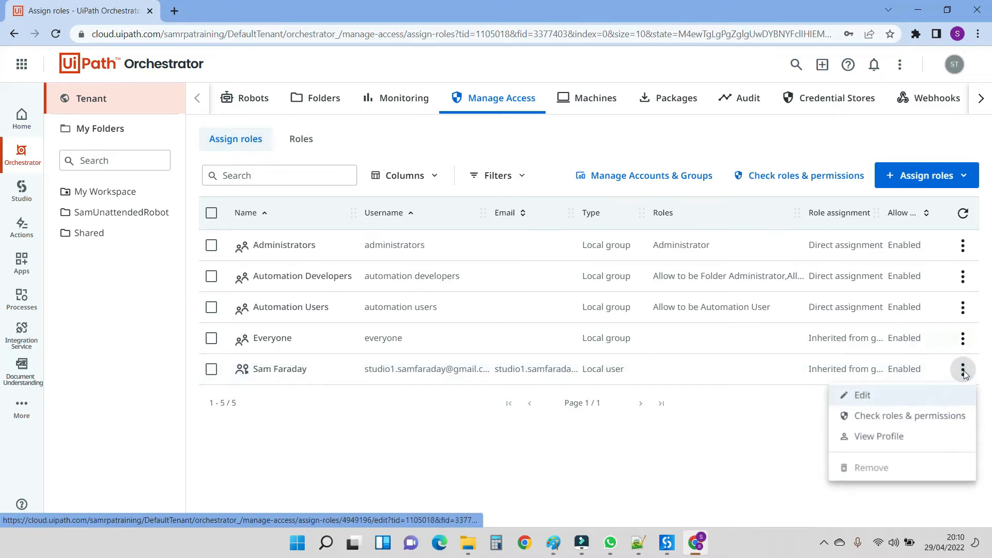
pyautogui.click(871, 397)
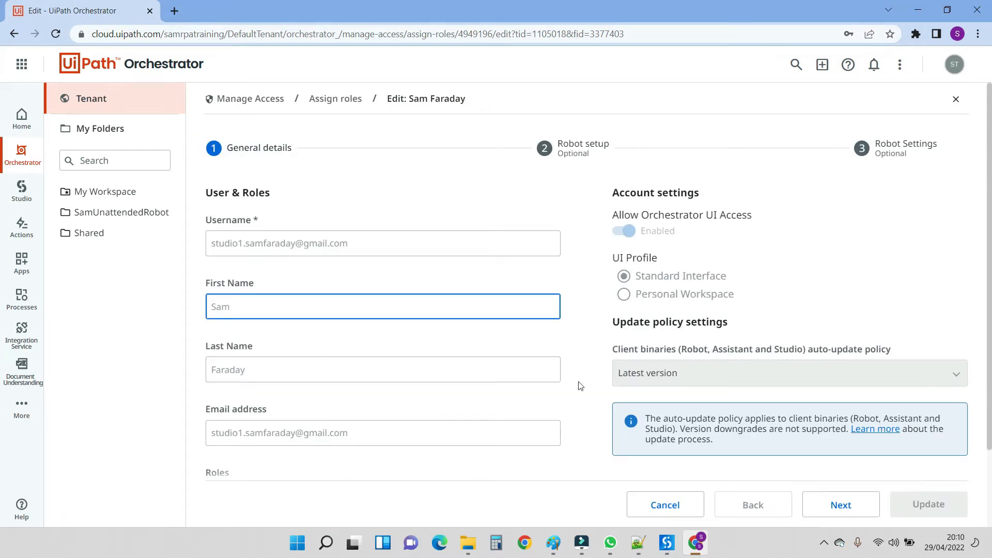
pyautogui.click(852, 511)
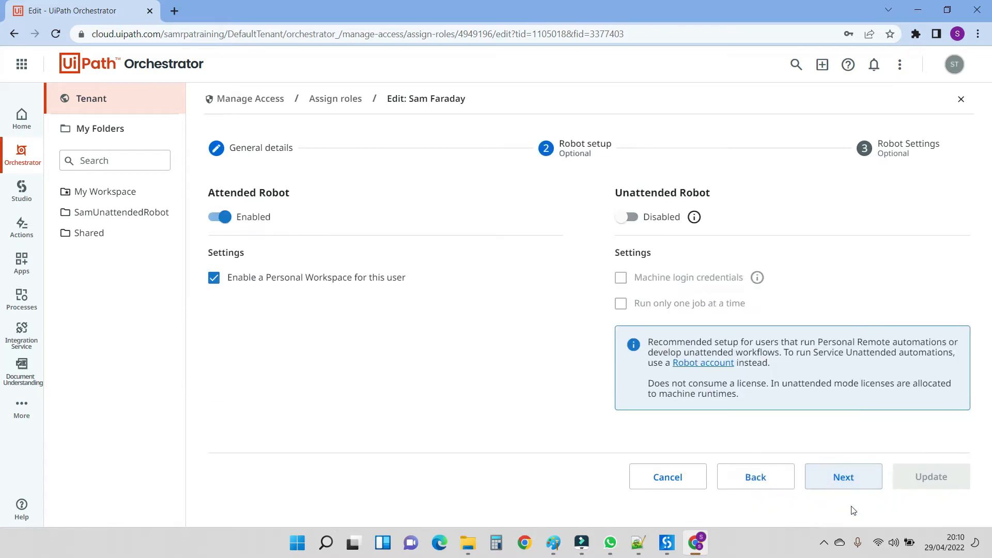
pyautogui.click(629, 217)
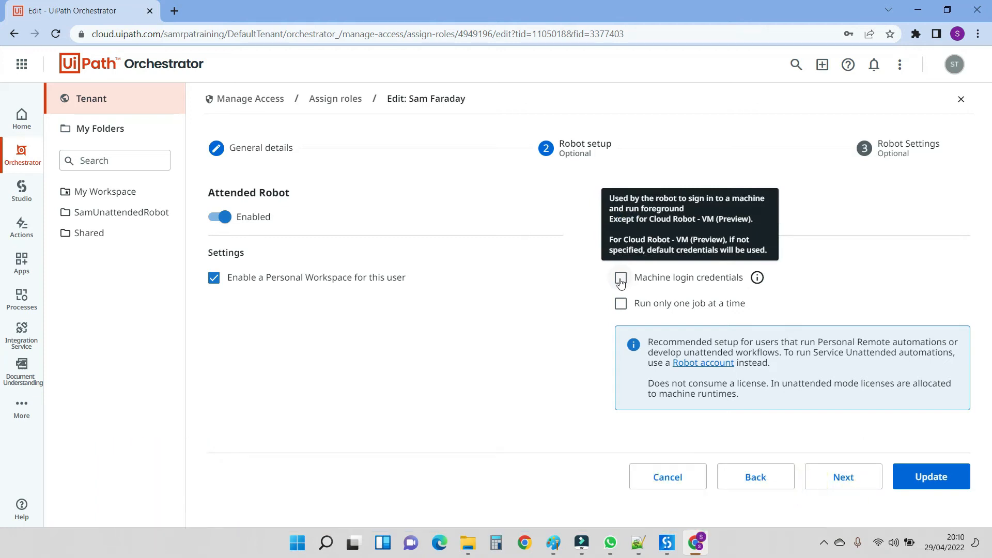
pyautogui.click(621, 279)
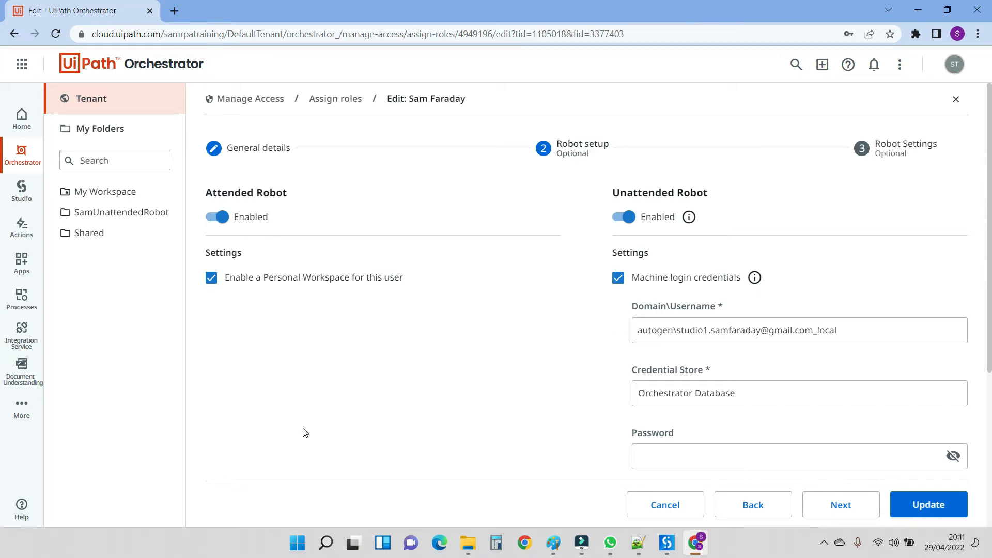
# Step: Open the Windows Command Prompt and run whoami to get the machine's domain and username
pyautogui.click(299, 543)
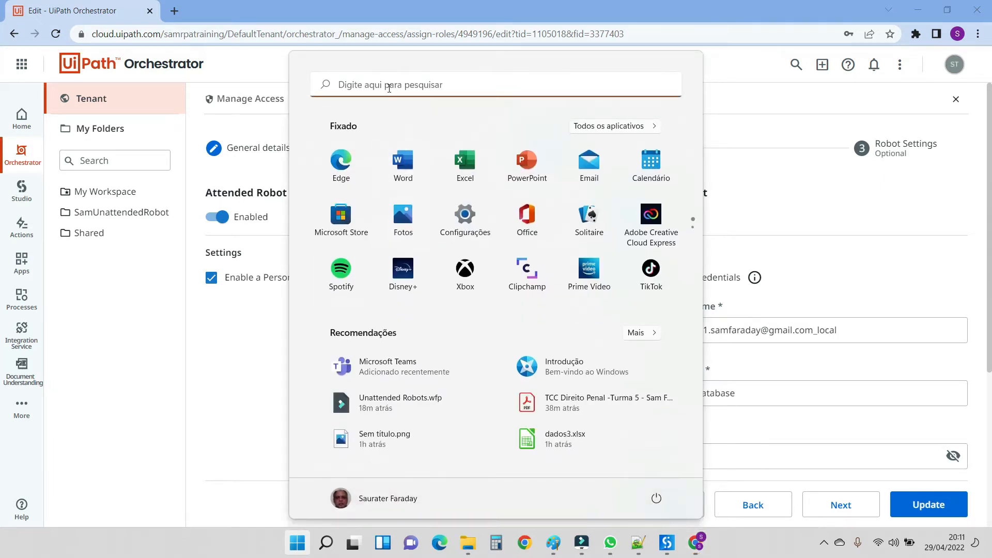
pyautogui.click(389, 86)
pyautogui.write('cmd')
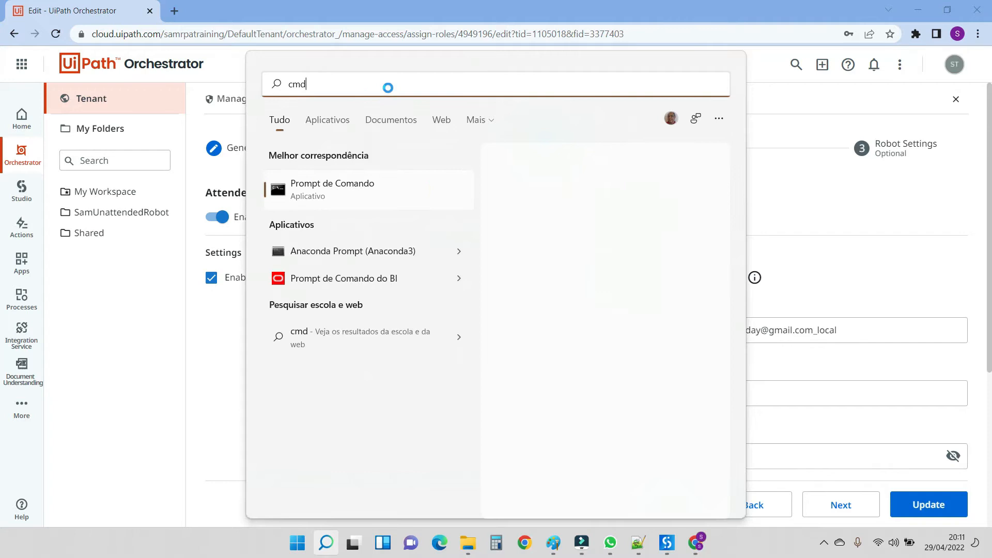
pyautogui.click(324, 194)
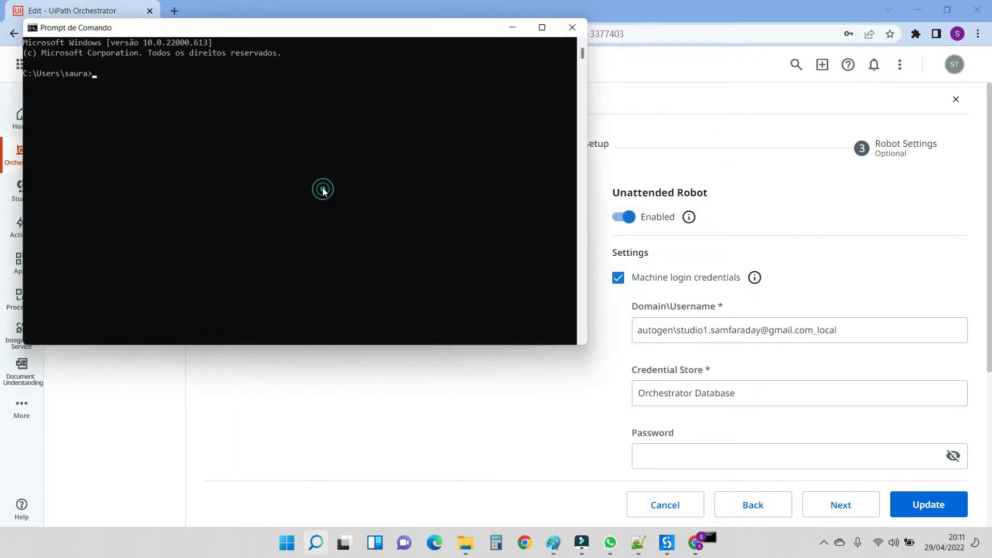
pyautogui.moveTo(153, 26); pyautogui.dragTo(413, 156)
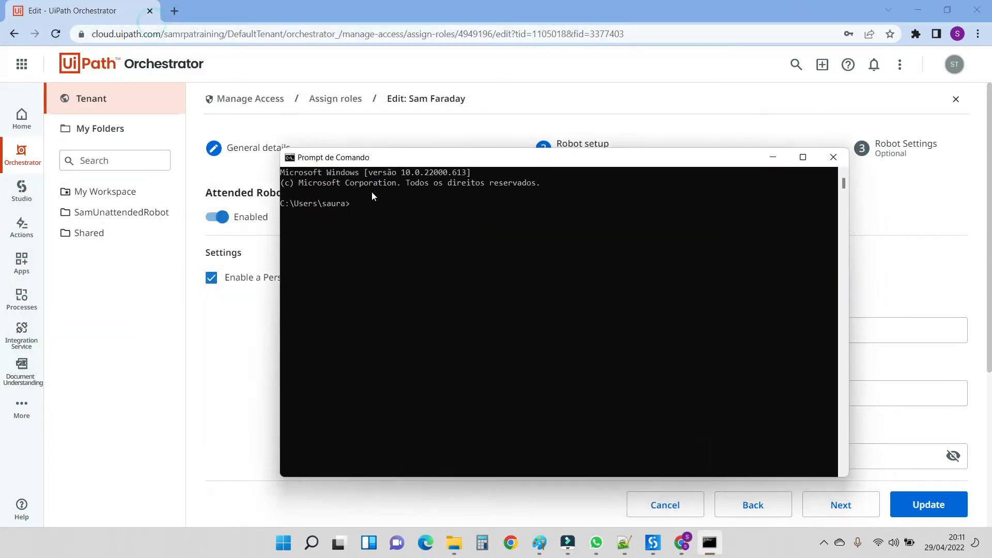
pyautogui.write('who')
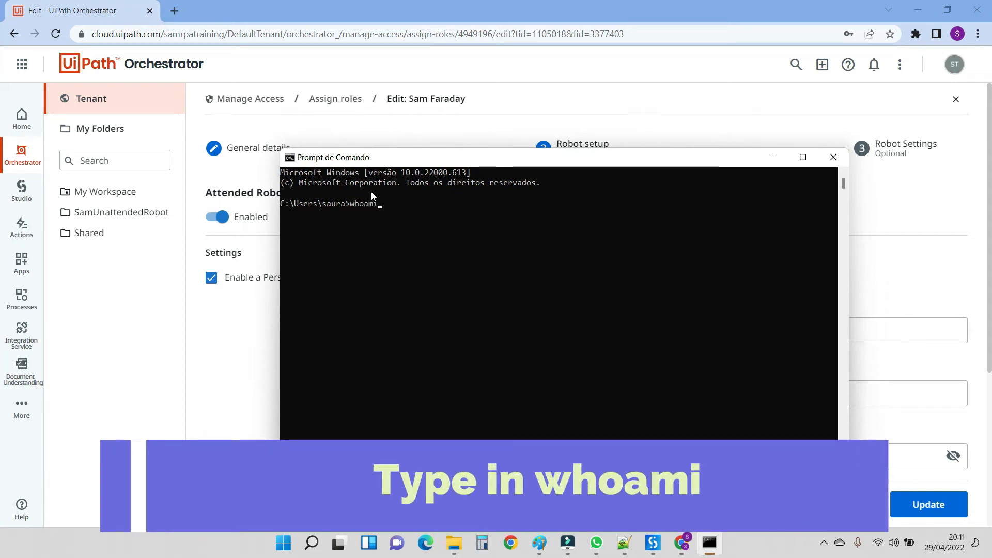
pyautogui.write('ami')
pyautogui.press('Return')
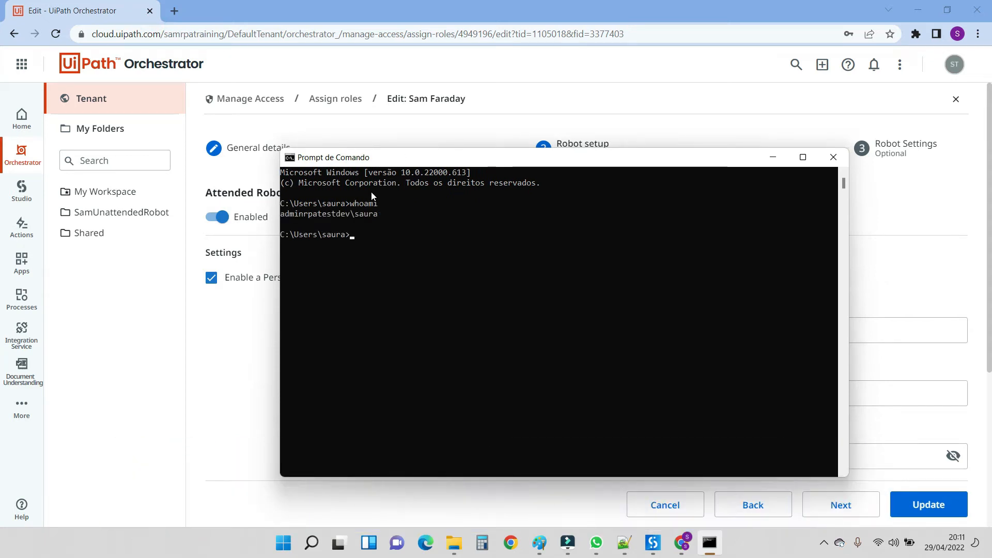
# Step: Copy the domain and username returned by whoami from the Command Prompt
pyautogui.moveTo(283, 215); pyautogui.dragTo(378, 217)
pyautogui.hotkey('ctrl', 'c')
pyautogui.click(290, 158)
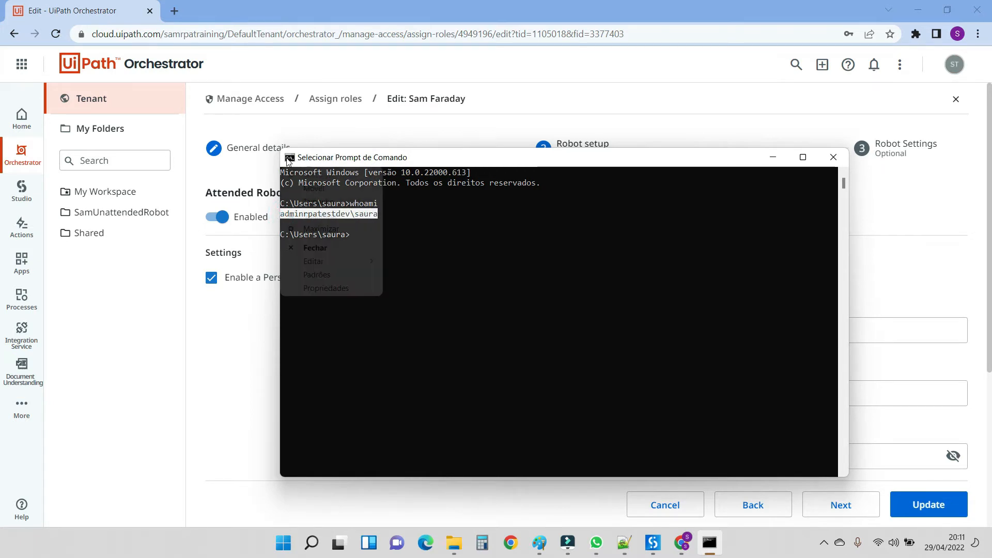
pyautogui.moveTo(357, 267)
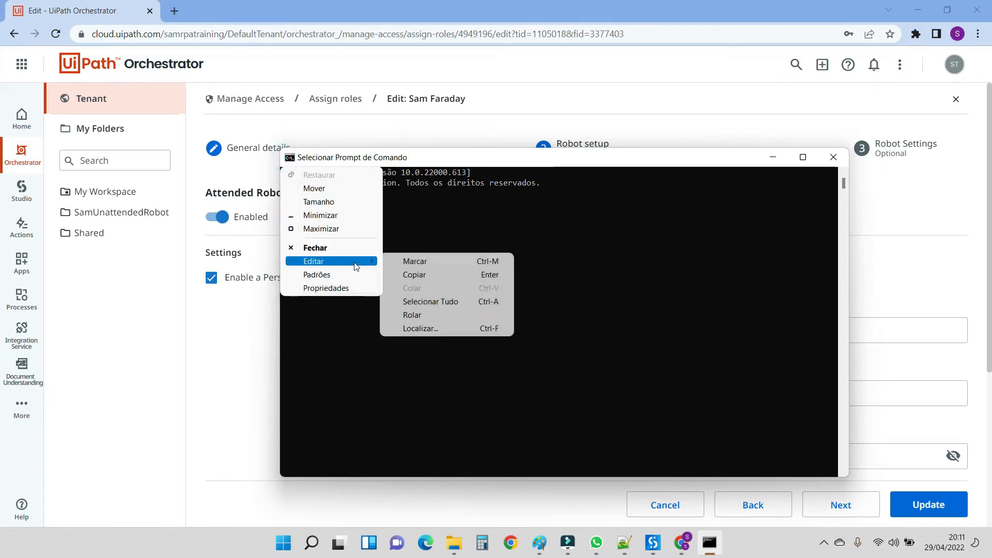
pyautogui.click(414, 274)
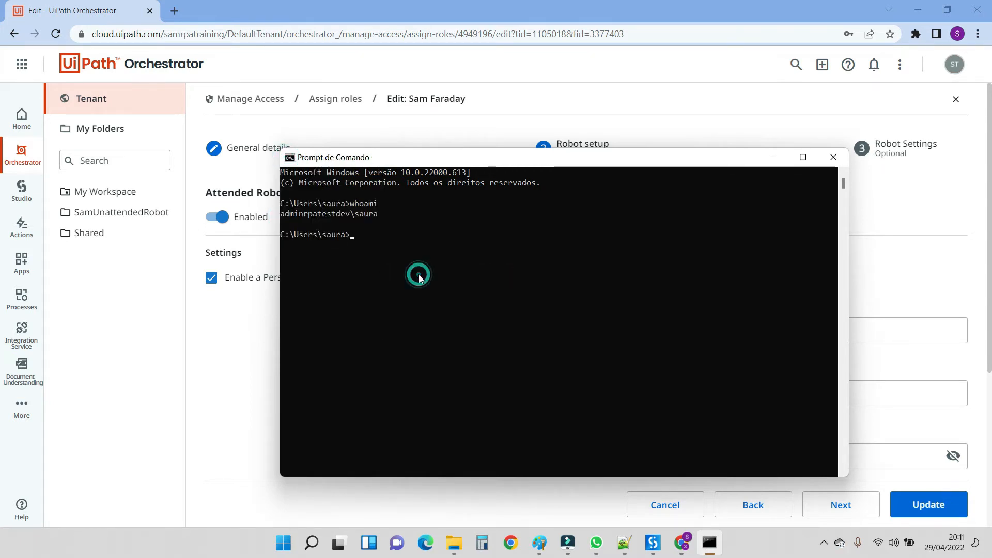
# Step: In UiPath Orchestrator, replace the robot's Domain\Username with the copied account name and enter the machine login password
pyautogui.click(902, 288)
pyautogui.moveTo(844, 335); pyautogui.dragTo(625, 341)
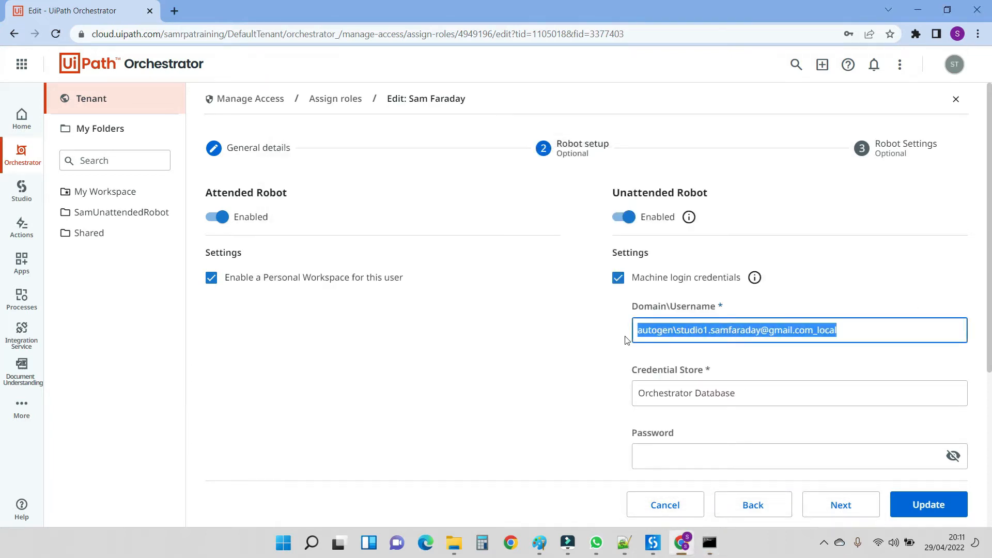
pyautogui.hotkey('ctrl', 'v')
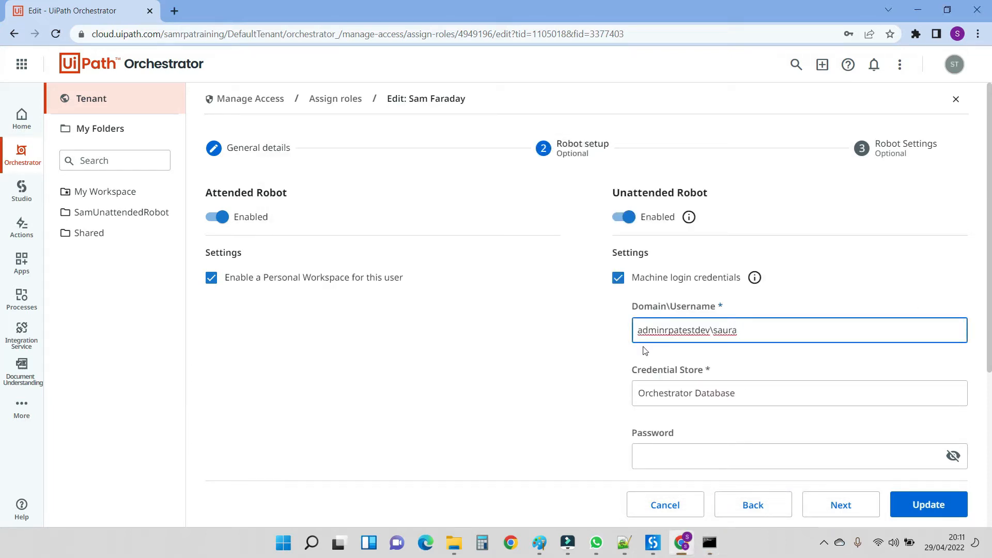
pyautogui.click(666, 456)
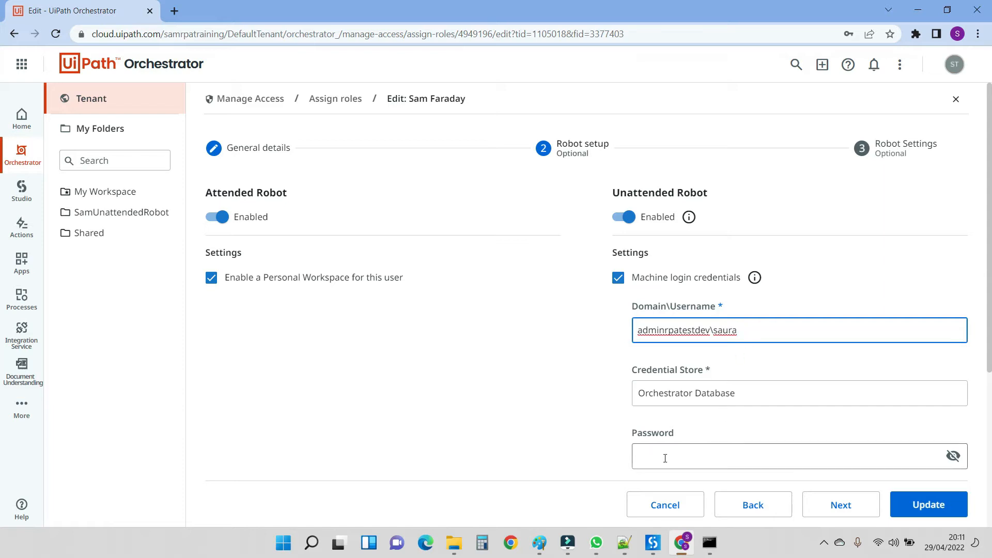
pyautogui.write('••')
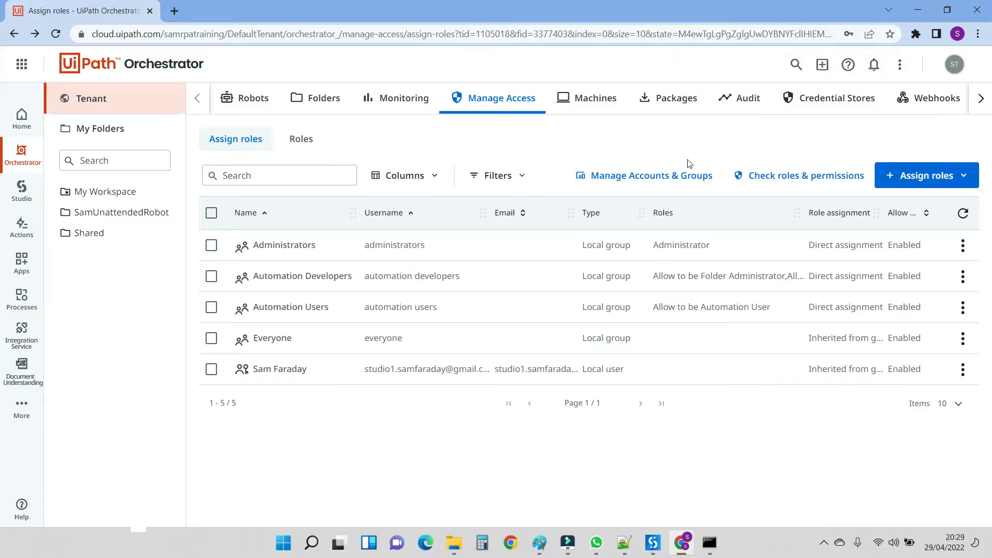
# Step: Set the workspace machine template's Production (Unattended) runtime licenses to 1 and save the update
pyautogui.click(597, 98)
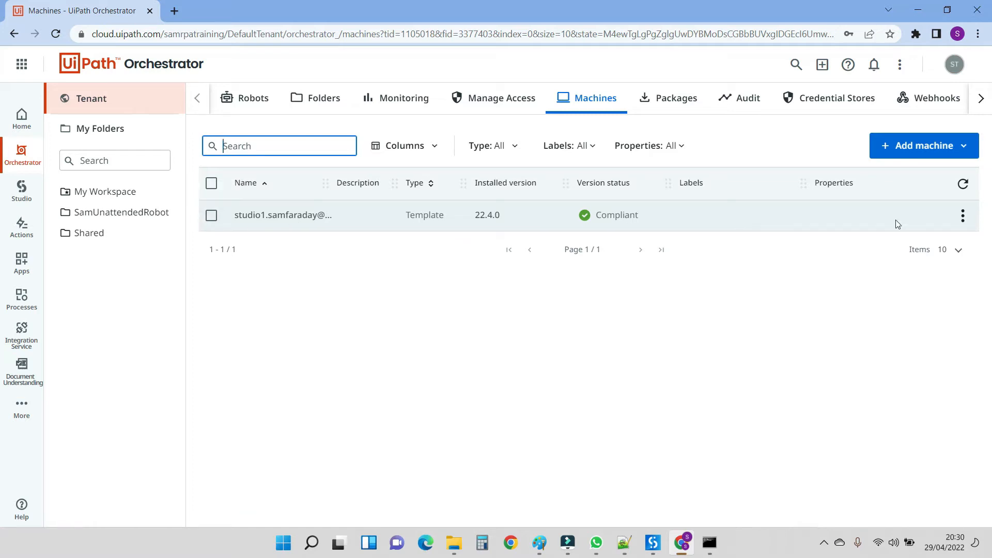
pyautogui.click(963, 215)
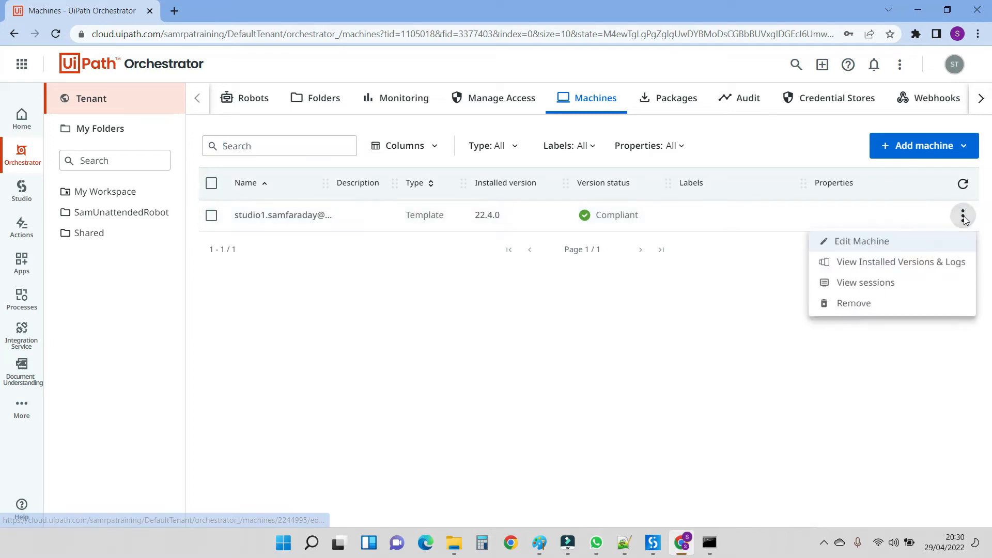
pyautogui.click(873, 244)
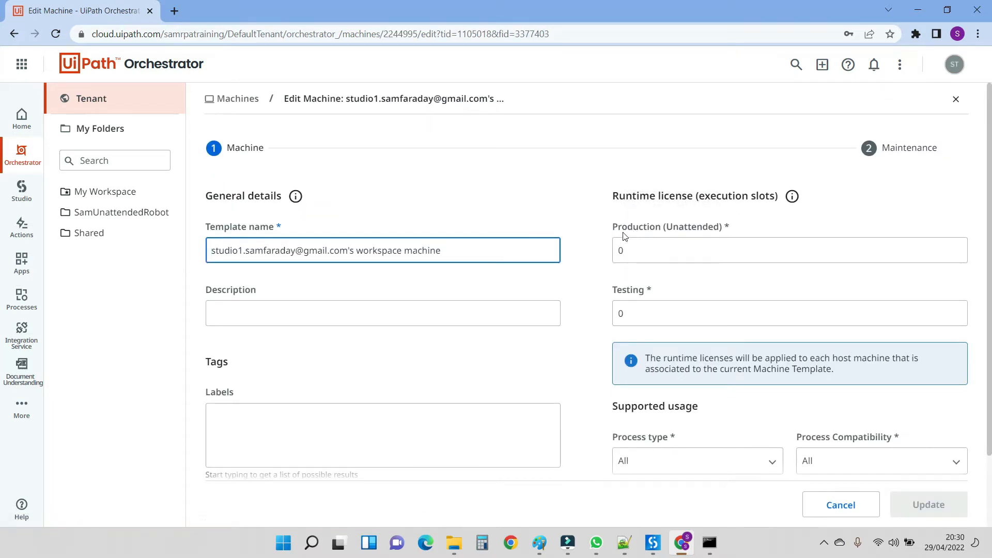
pyautogui.click(625, 253)
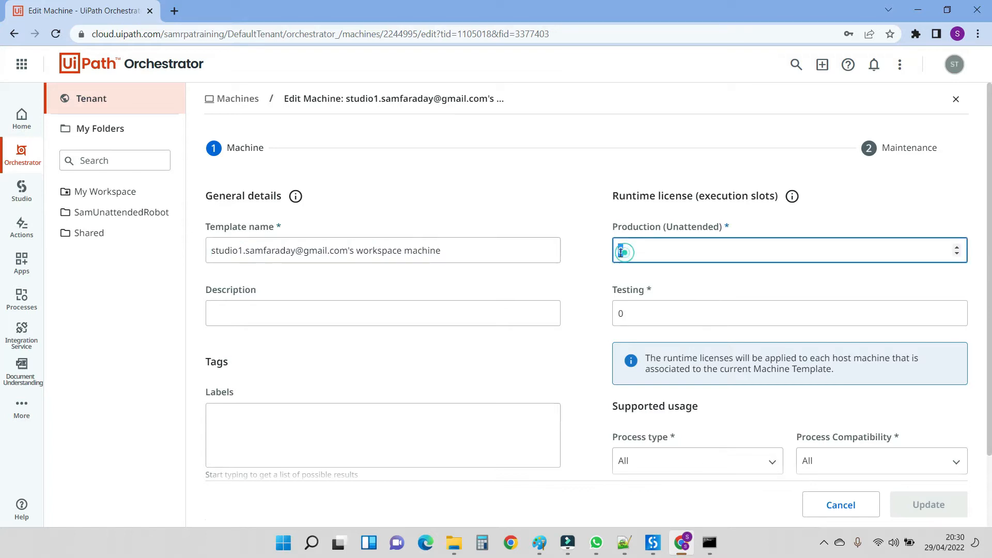
pyautogui.click(957, 247)
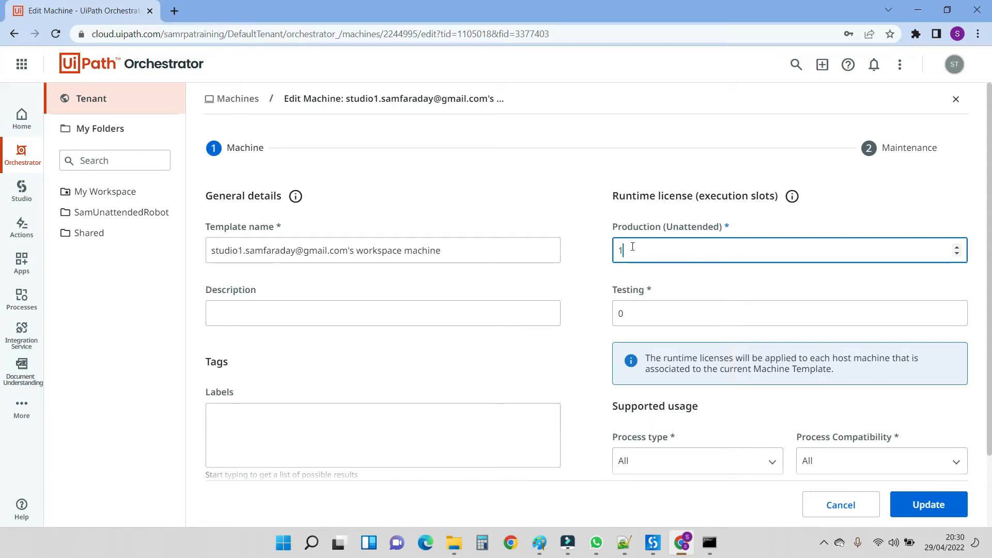
pyautogui.click(933, 509)
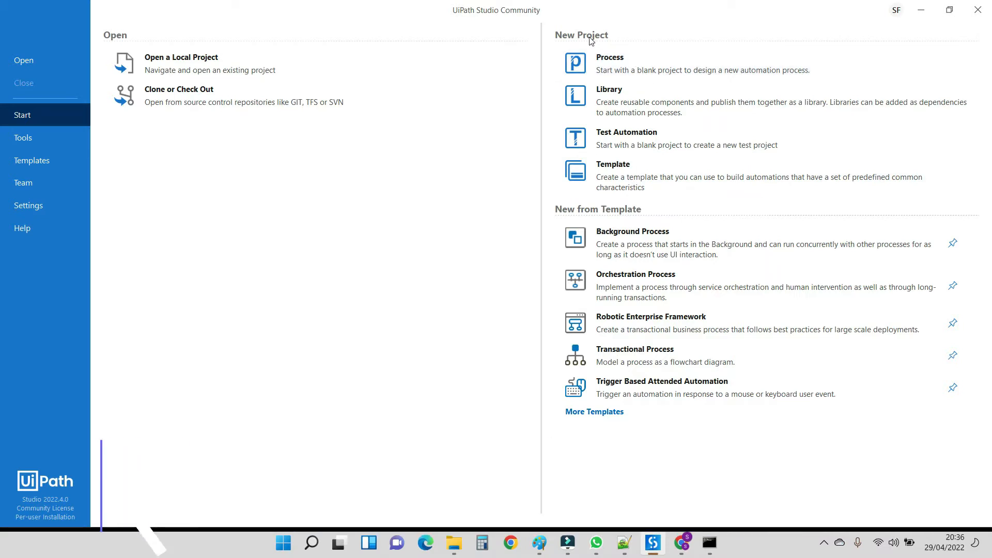
# Step: In UiPath Studio, create a new blank process named SamUnattendRobot, with SamUnattendRobot also as its description
pyautogui.click(643, 66)
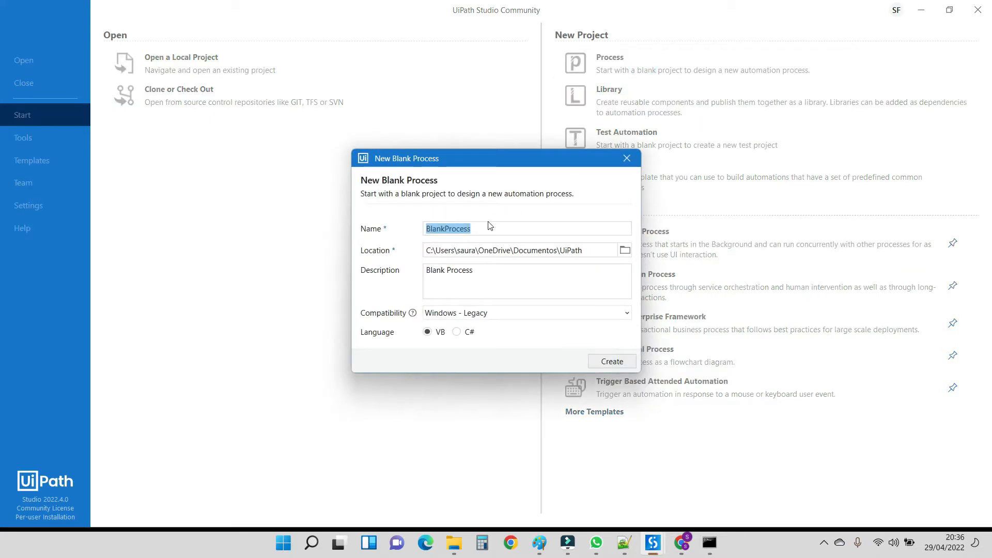
pyautogui.write('SamU')
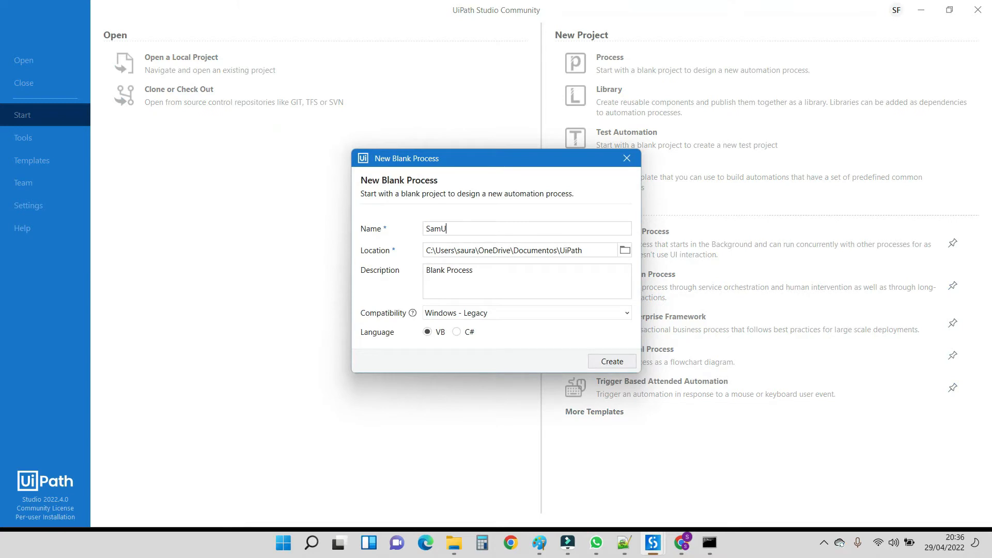
pyautogui.write('nattendR')
pyautogui.moveTo(504, 229); pyautogui.dragTo(395, 228)
pyautogui.hotkey('ctrl', 'c')
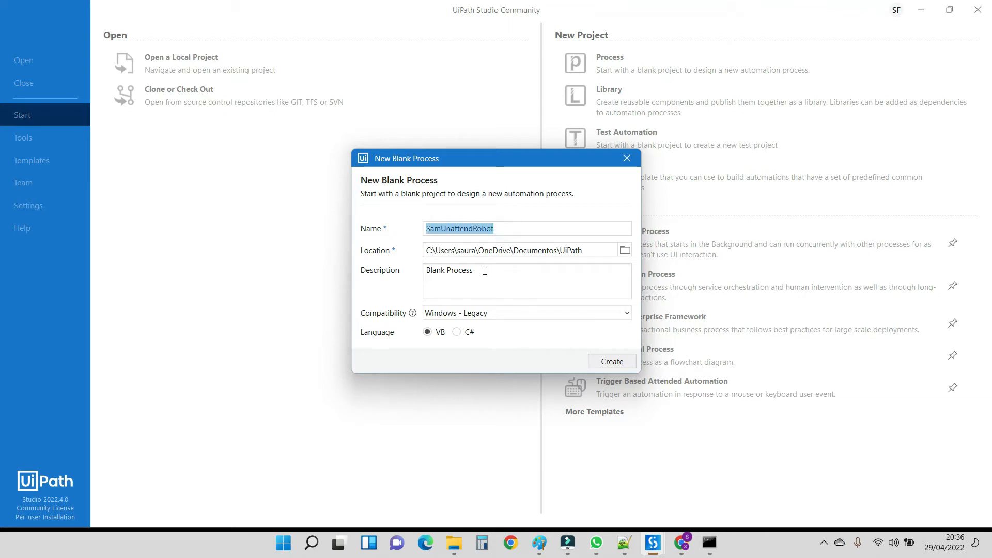
pyautogui.moveTo(485, 271); pyautogui.dragTo(398, 279)
pyautogui.hotkey('ctrl', 'v')
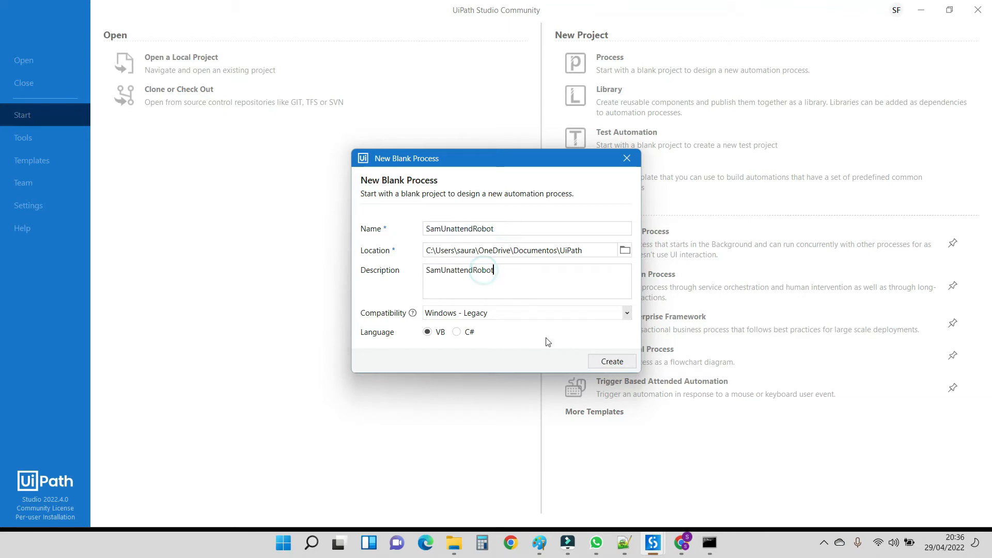
pyautogui.click(619, 362)
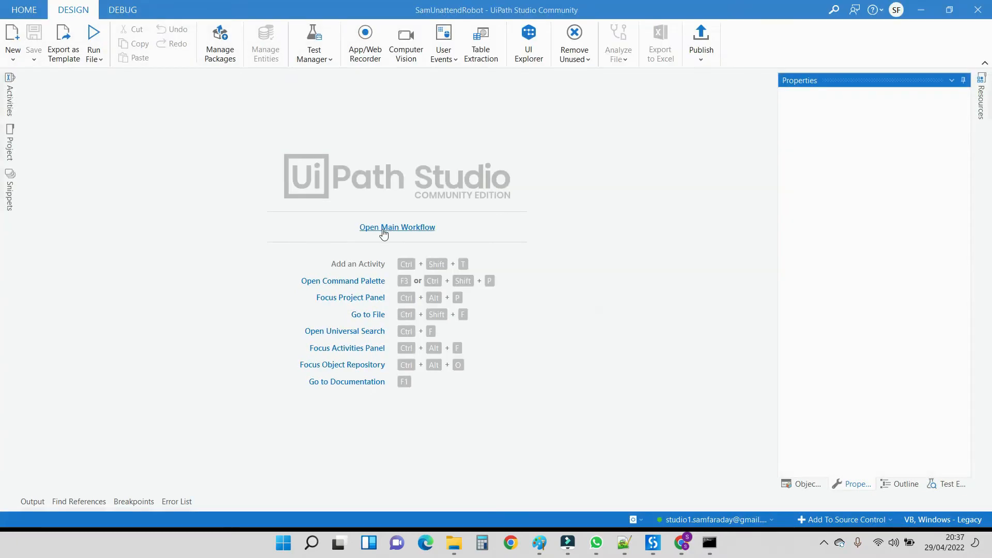
# Step: Open the main workflow and add a Log Message activity to it
pyautogui.click(383, 234)
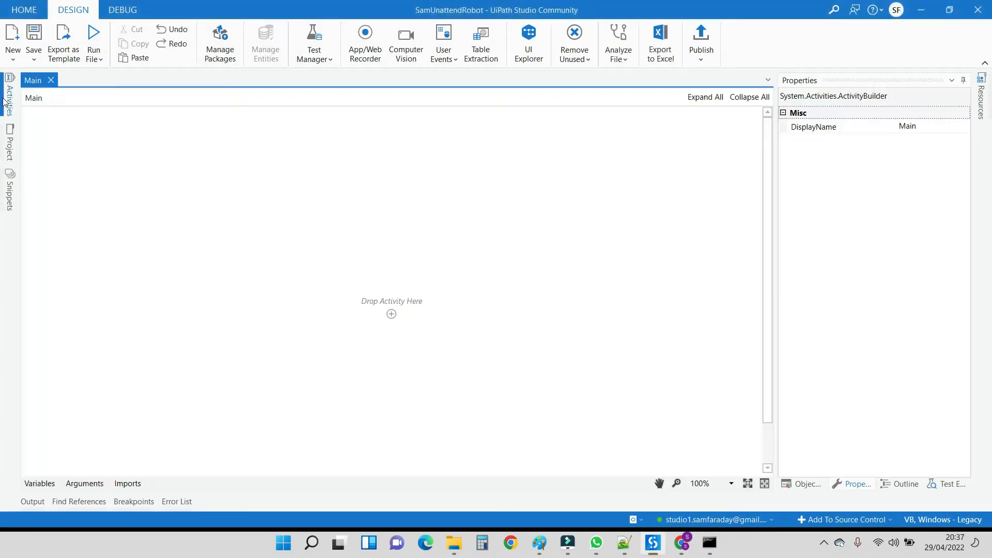
pyautogui.click(10, 103)
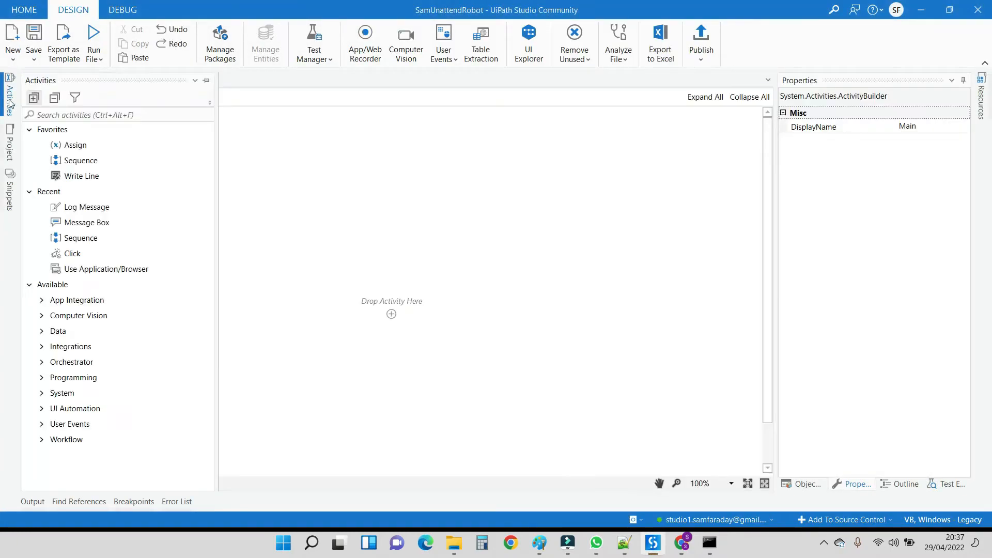
pyautogui.click(89, 114)
pyautogui.write('log me')
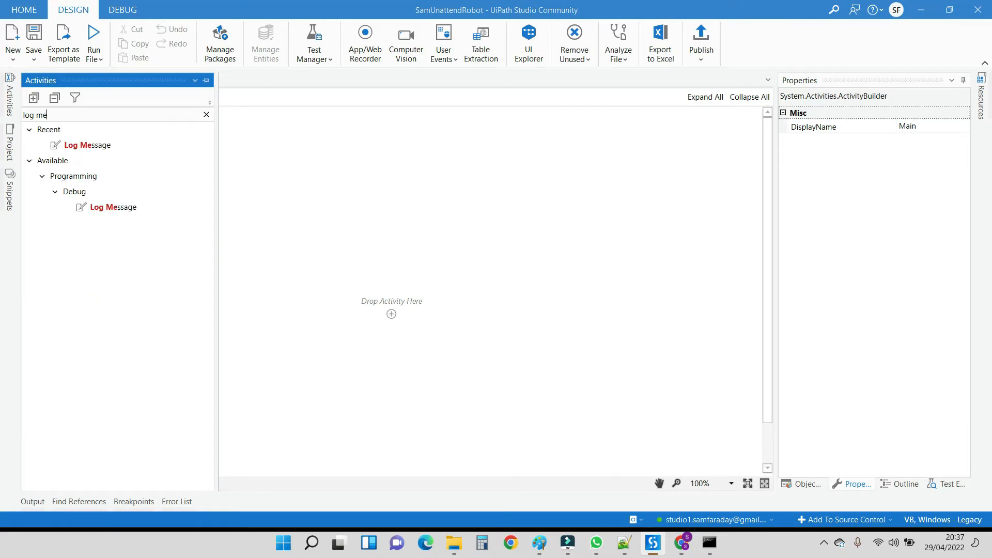
pyautogui.click(104, 147)
pyautogui.moveTo(105, 147); pyautogui.dragTo(394, 310)
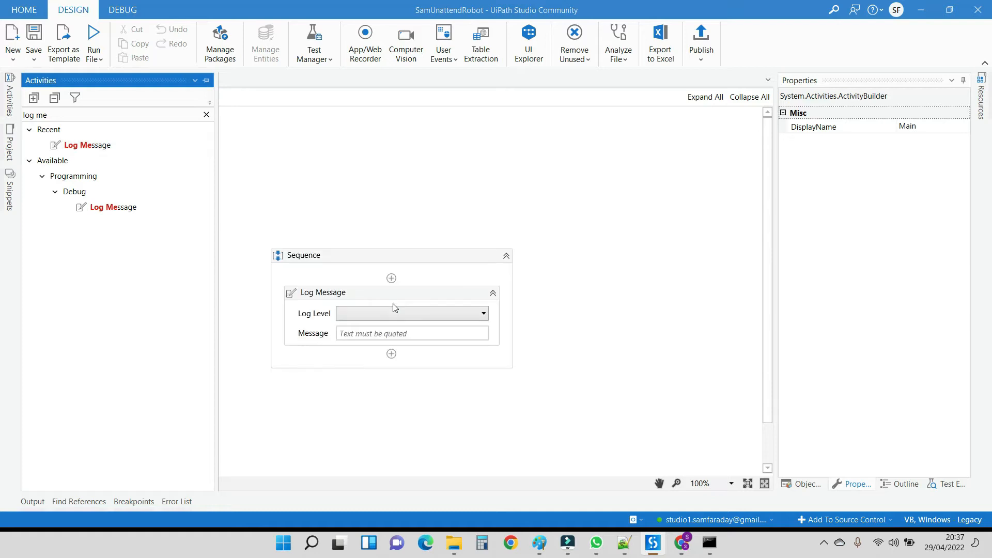
# Step: Set the Log Message level to Info and its message to "My firts unattend robot just ran", and save the workflow
pyautogui.click(369, 314)
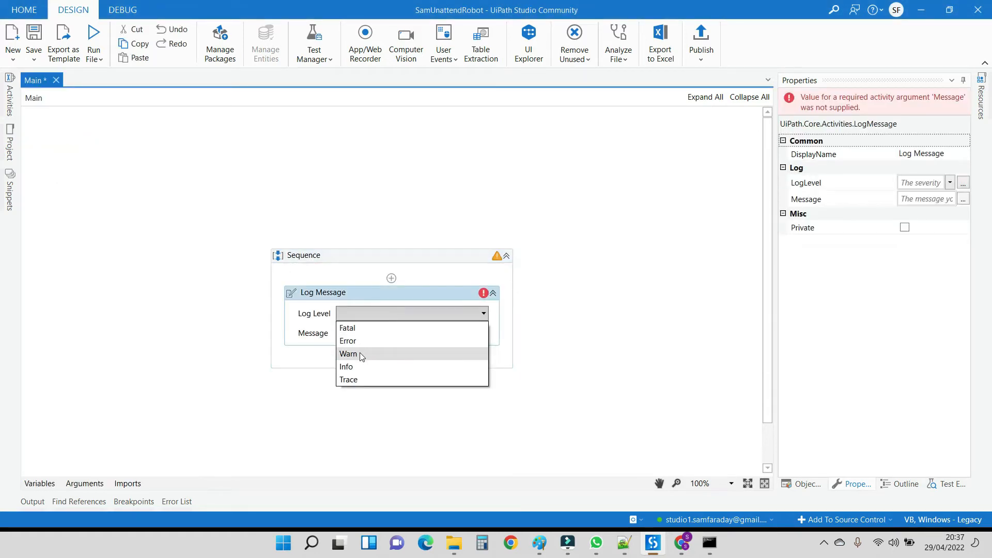
pyautogui.click(357, 367)
pyautogui.click(361, 335)
pyautogui.write('"')
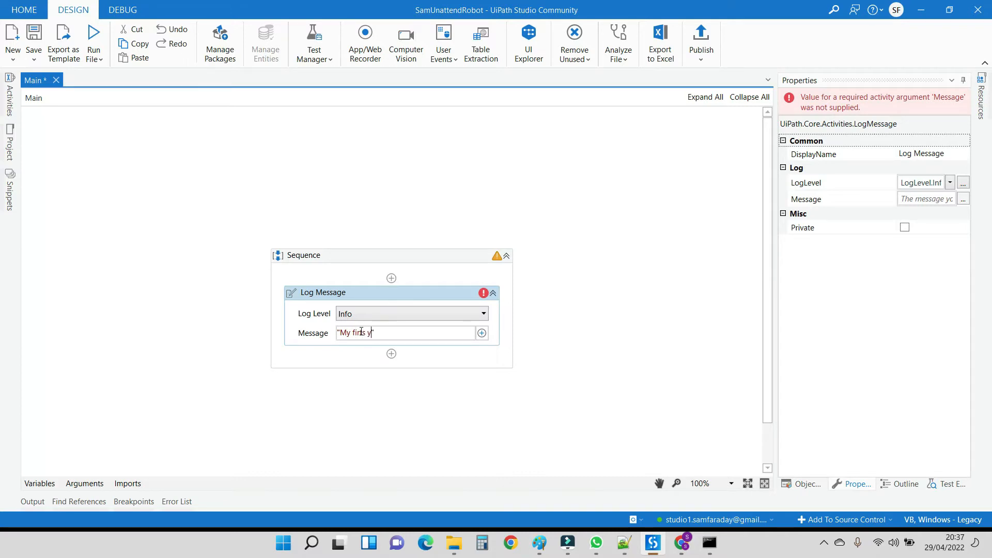
pyautogui.write('My firs unattend robot just ran')
pyautogui.click(35, 34)
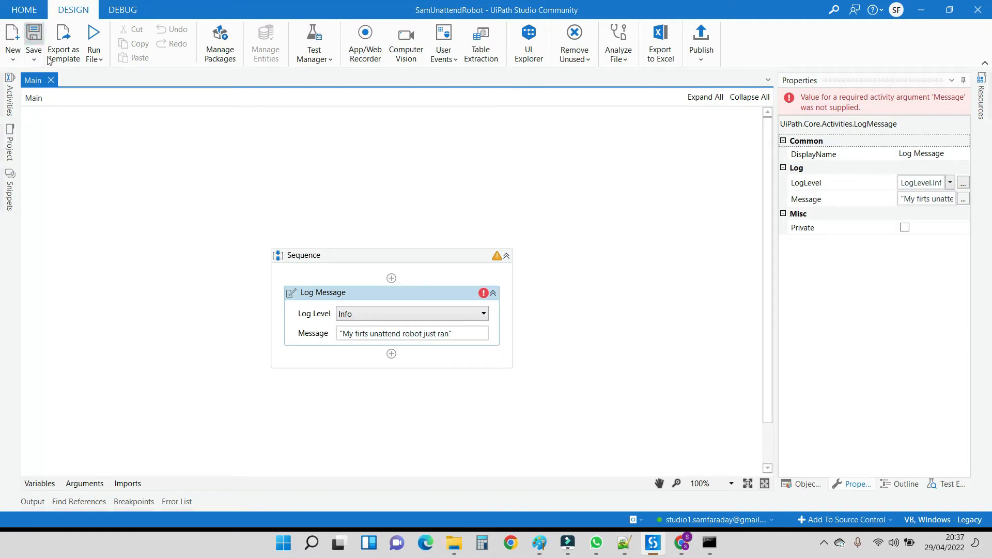
pyautogui.click(565, 343)
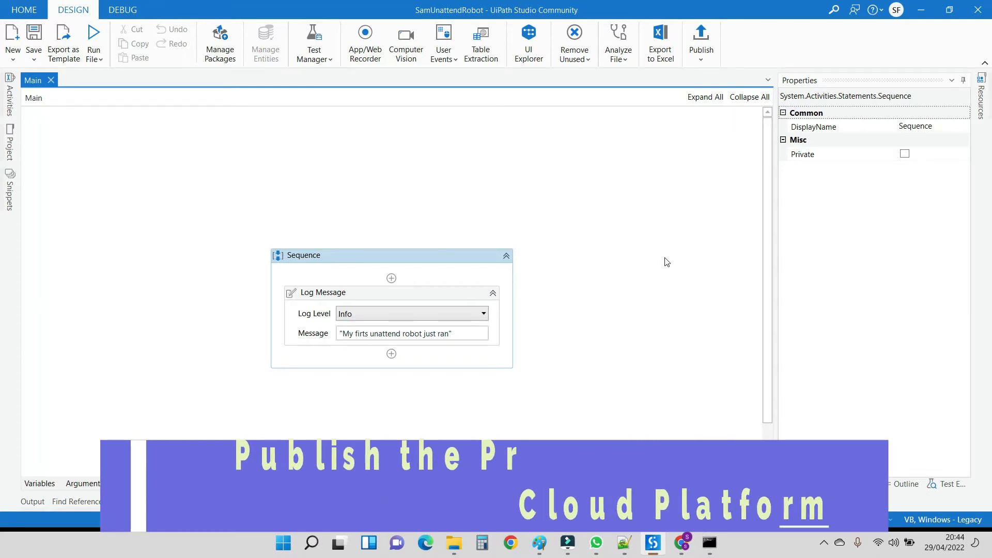
# Step: Switch Studio's active Orchestrator folder to SamUnattendedRobot
pyautogui.moveTo(704, 522)
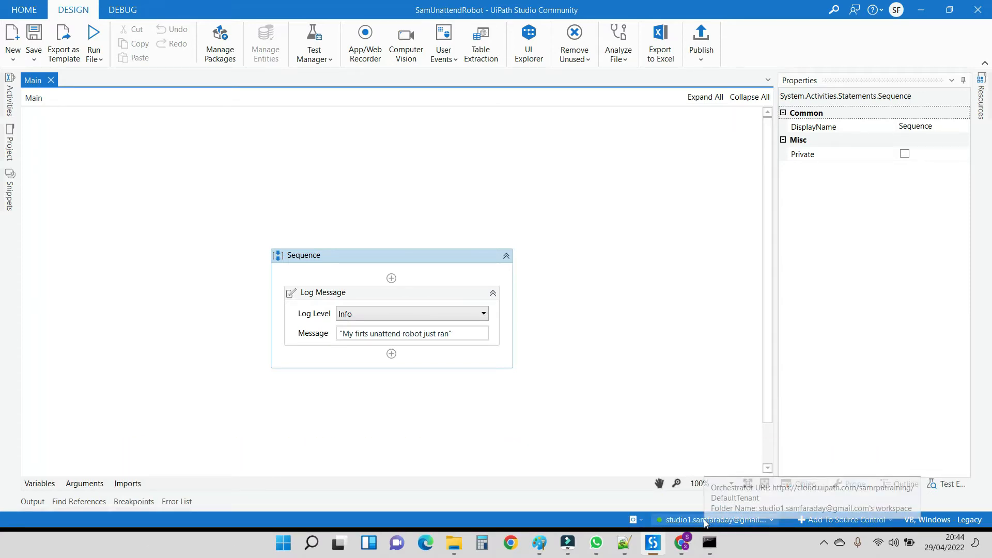
pyautogui.click(692, 521)
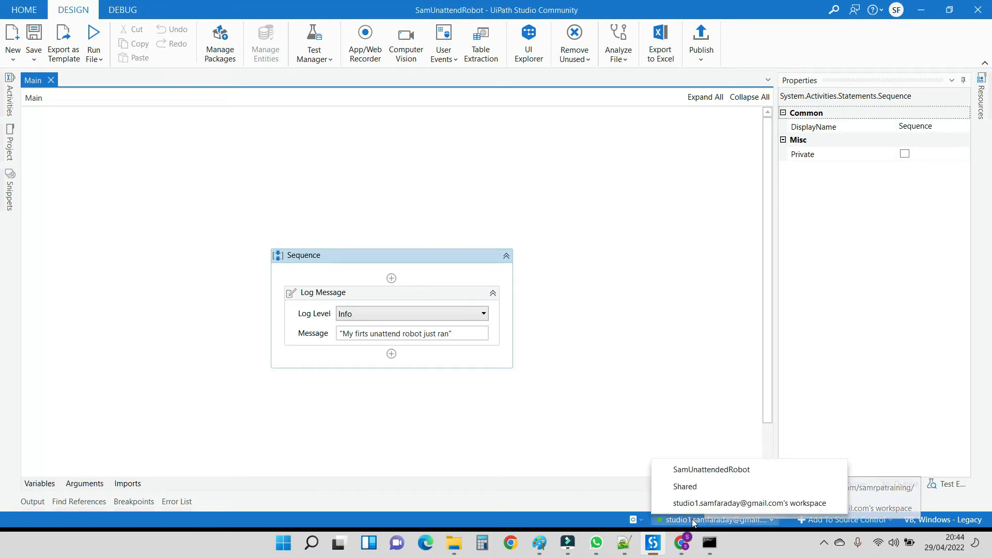
pyautogui.click(705, 470)
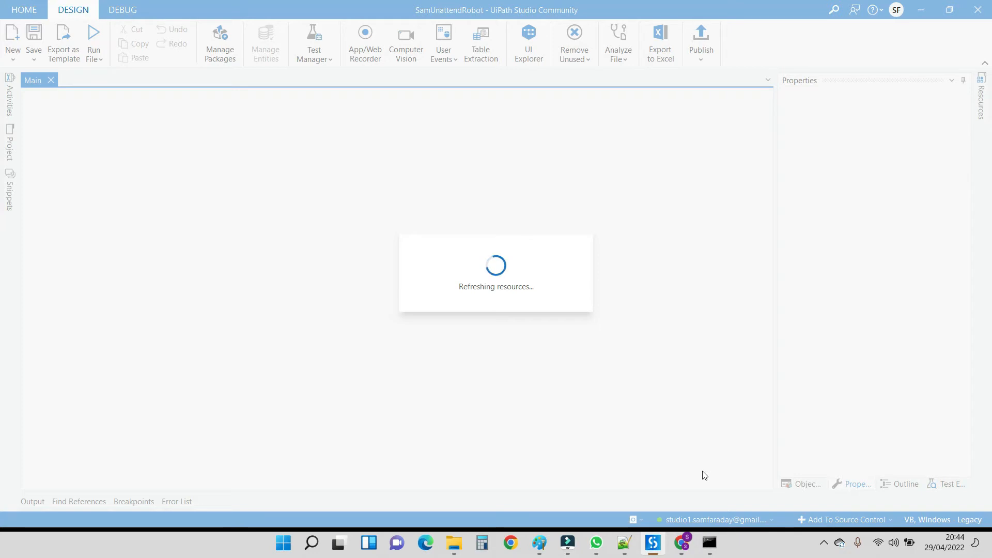
# Step: Publish the SamUnattendRobot project as version 1.0.1 to the Orchestrator SamUnattendedRobot Feed, without certificate signing
pyautogui.click(701, 36)
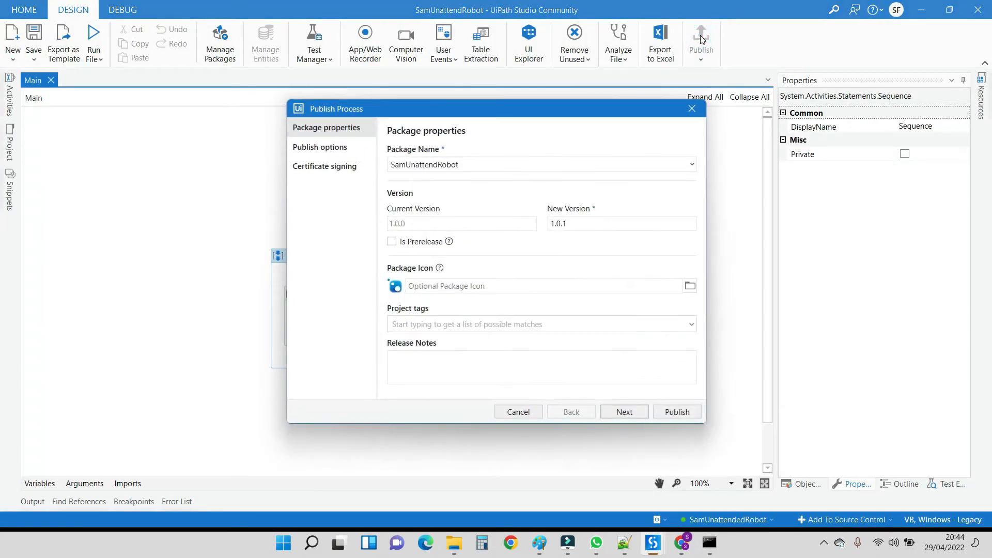
pyautogui.click(309, 148)
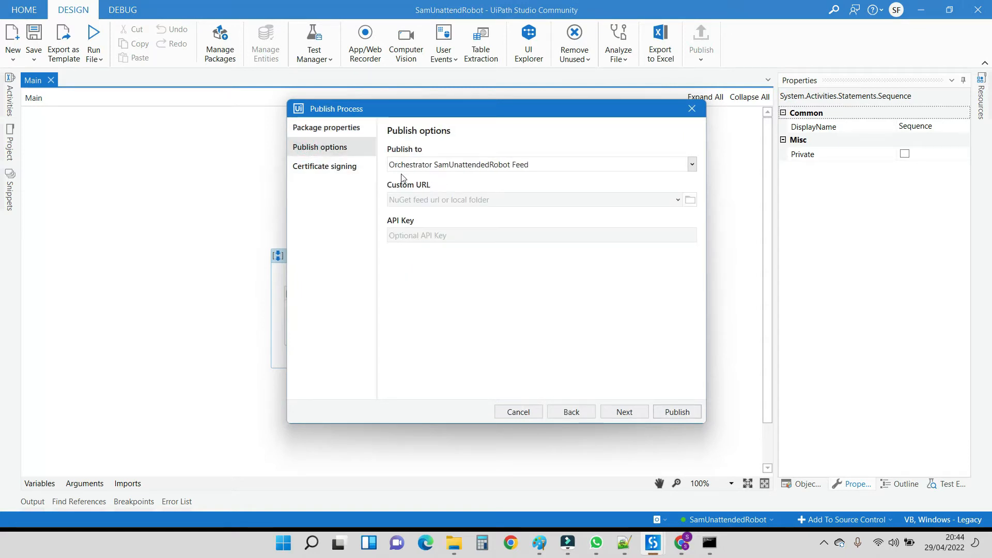
pyautogui.click(448, 169)
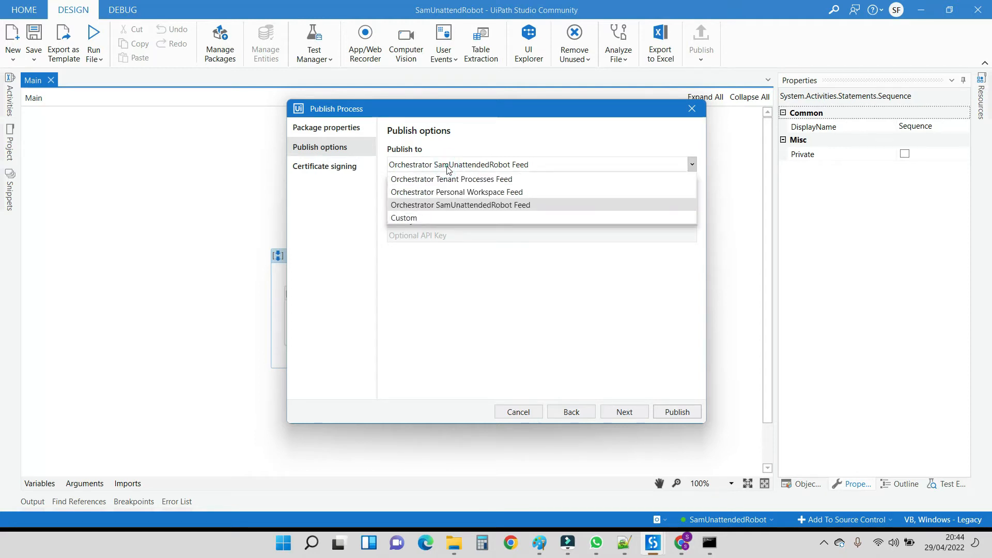
pyautogui.click(448, 169)
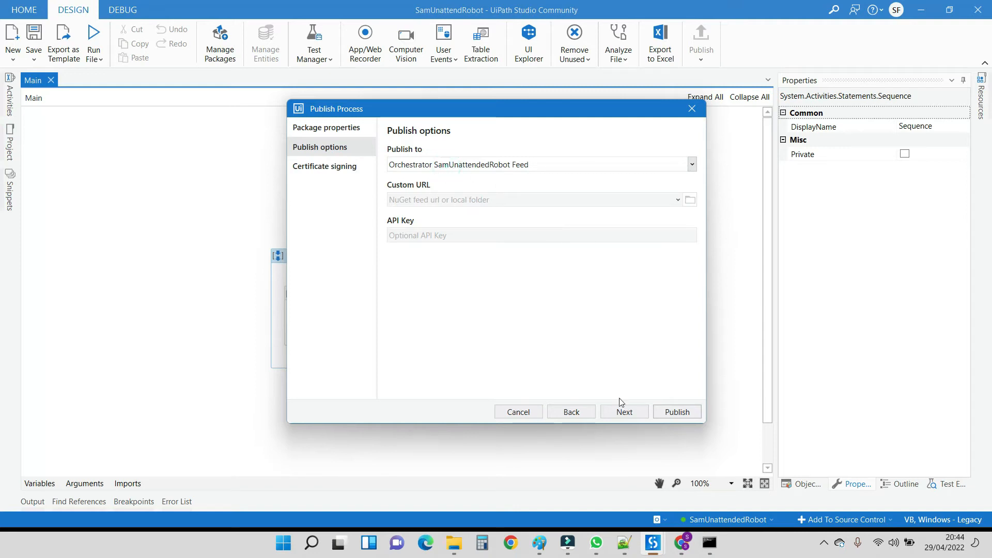
pyautogui.click(629, 413)
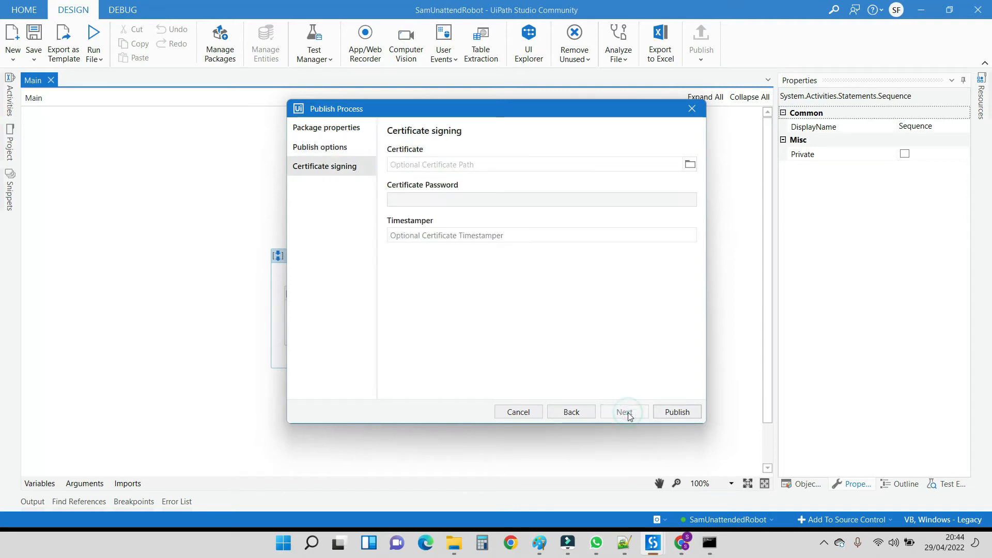
pyautogui.click(678, 411)
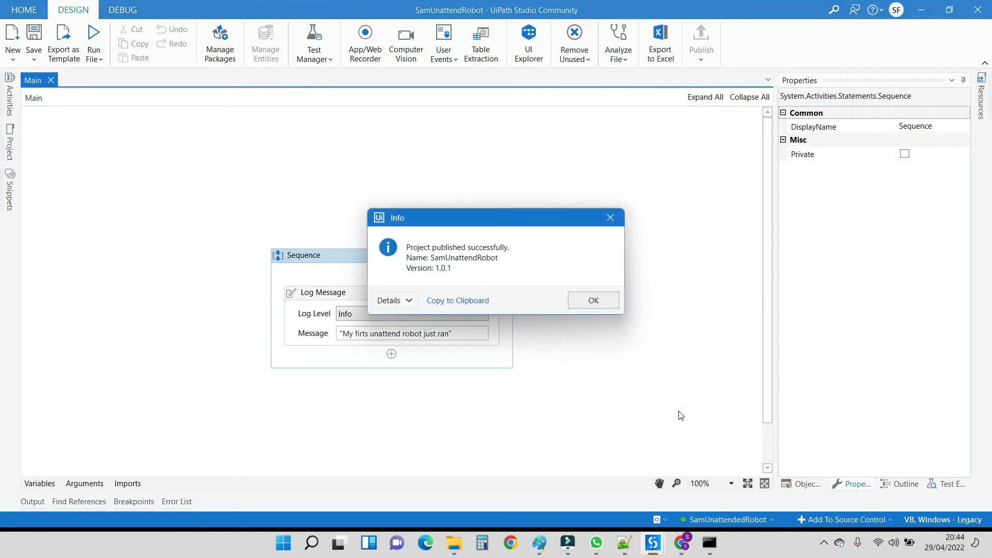
pyautogui.click(594, 301)
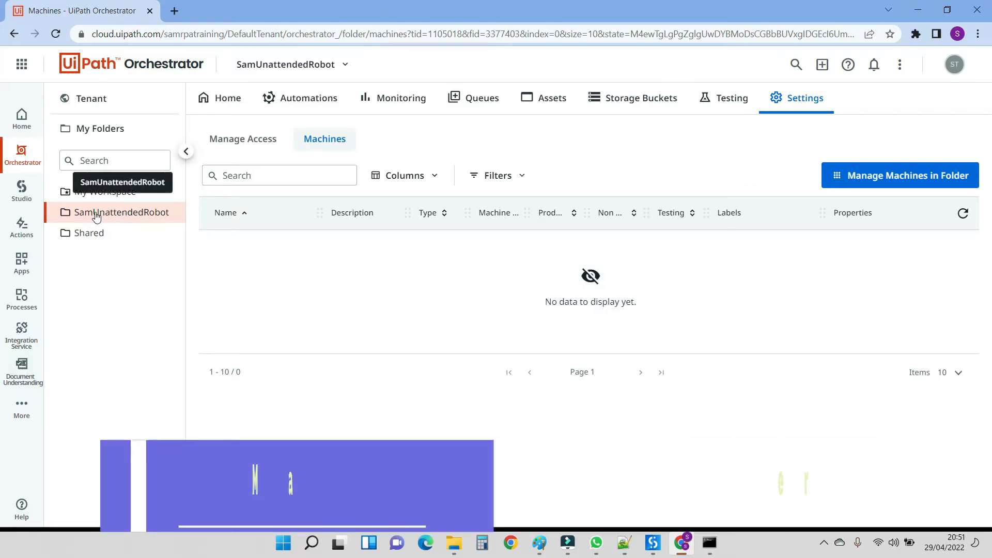
# Step: In UiPath Orchestrator, assign the workspace machine template to the SamUnattendedRobot folder and refresh the folder's machine list
pyautogui.click(93, 213)
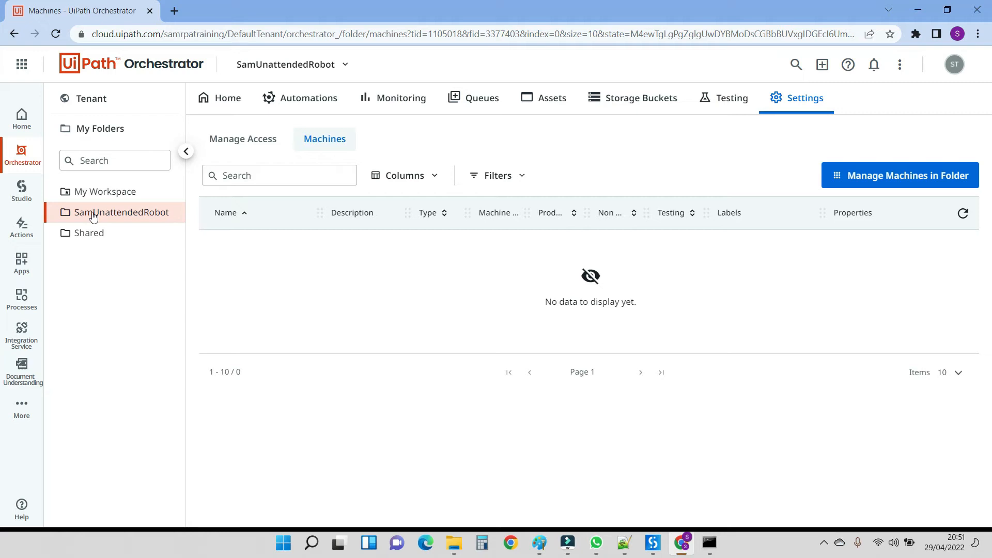
pyautogui.click(325, 144)
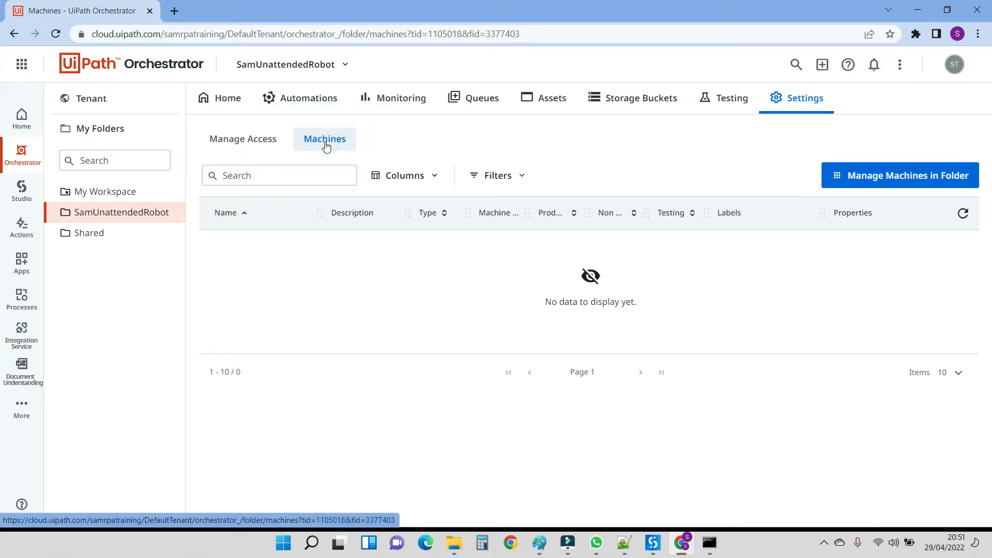
pyautogui.click(917, 187)
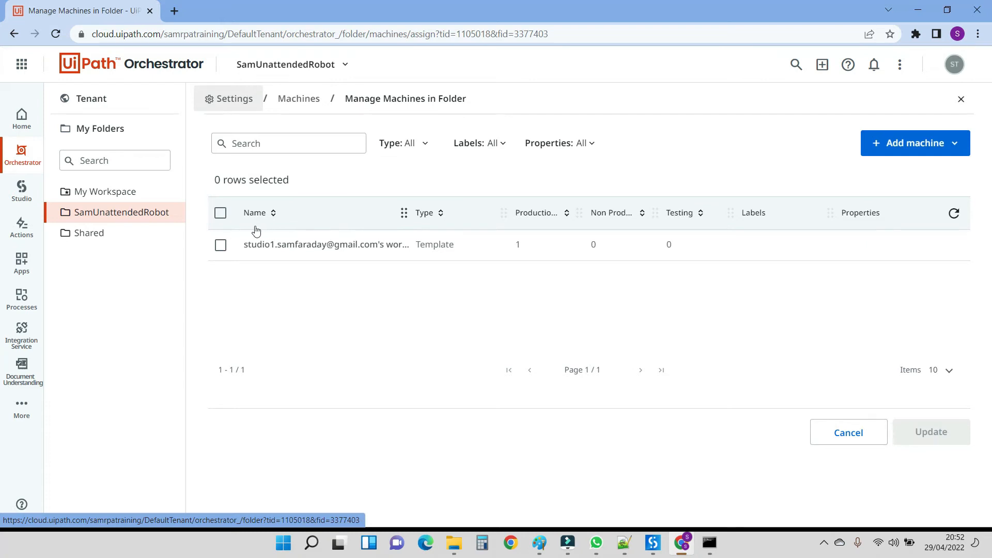
pyautogui.click(222, 246)
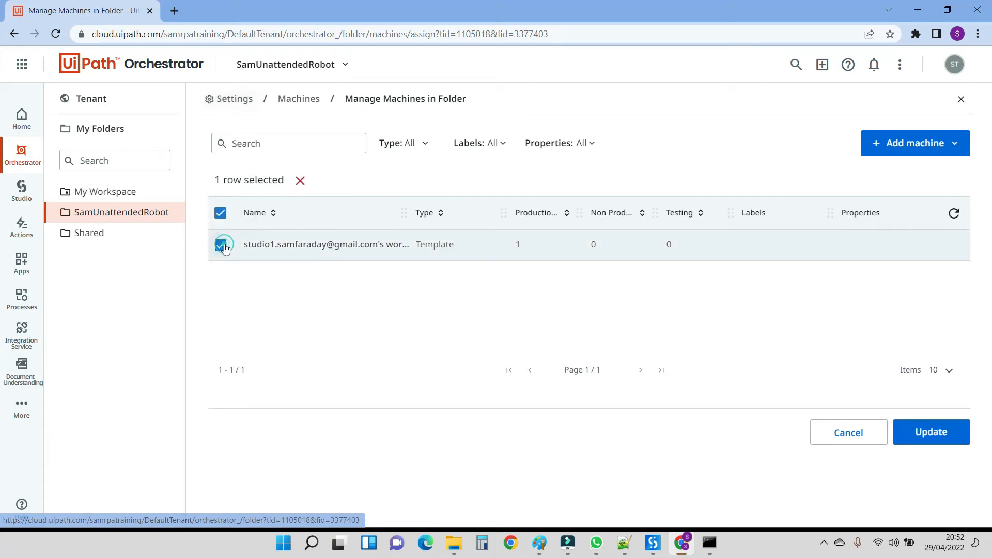
pyautogui.click(934, 434)
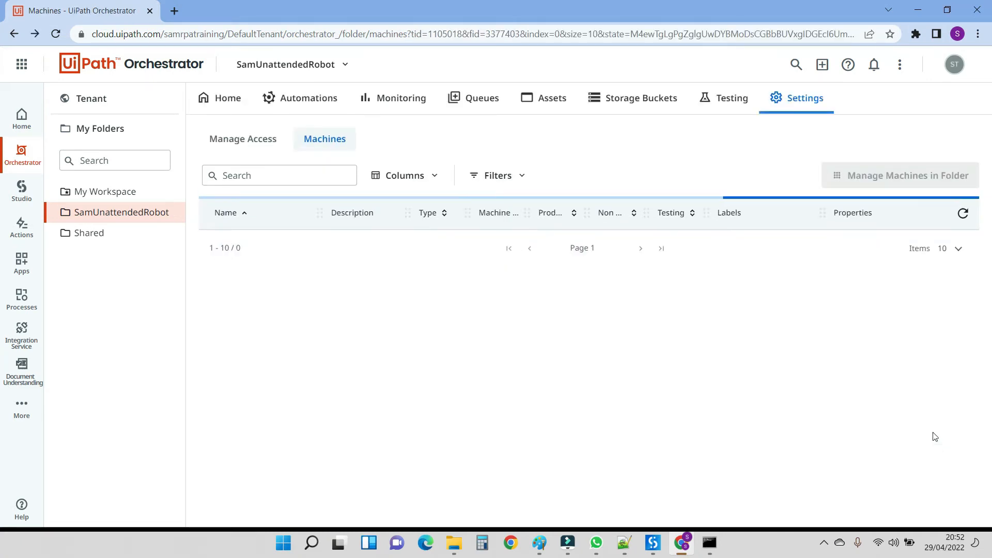
pyautogui.click(965, 214)
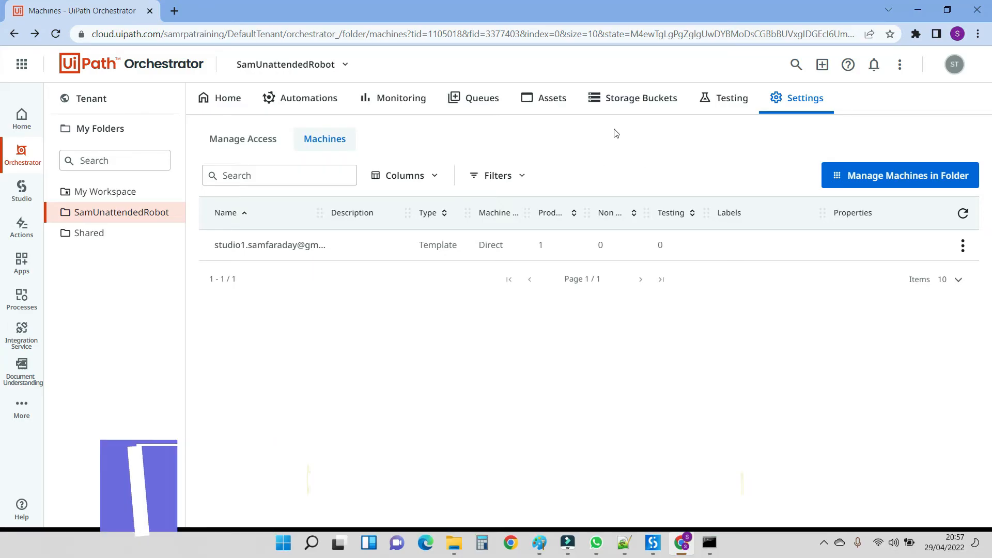
# Step: Add a process to the SamUnattendedRobot folder from the SamUnattendRobot package, version 1.0.1, keeping the Main.xaml entry point and Normal job priority
pyautogui.click(294, 100)
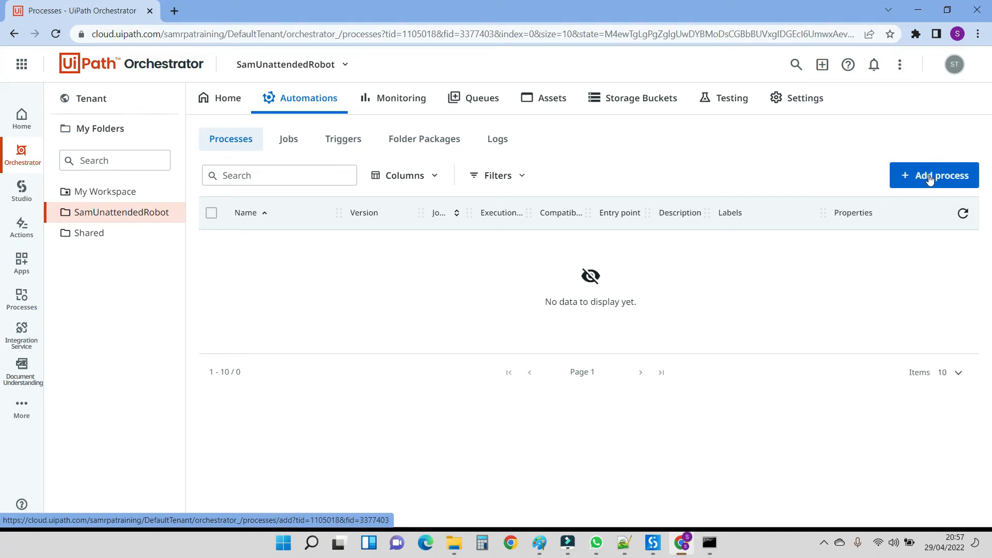
pyautogui.click(931, 179)
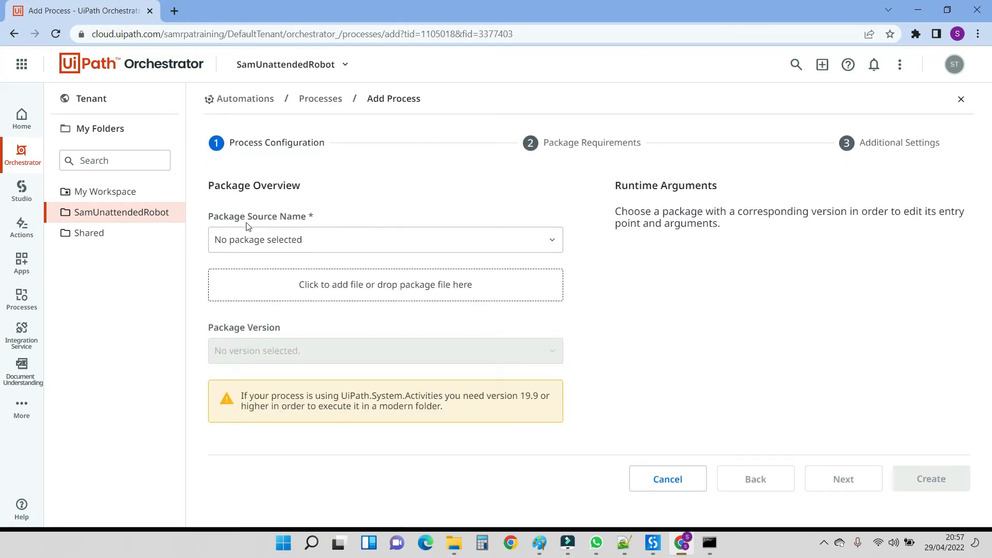
pyautogui.click(552, 243)
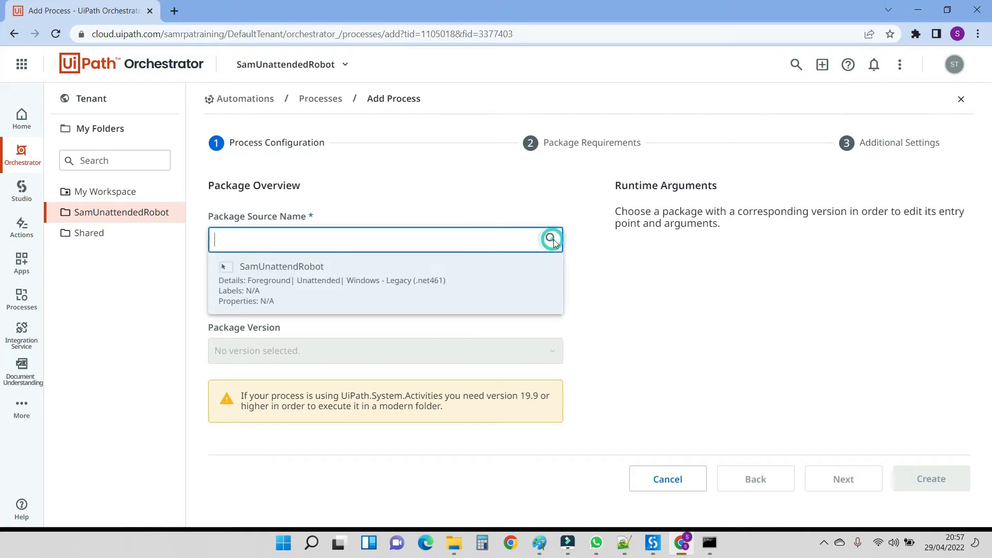
pyautogui.click(264, 274)
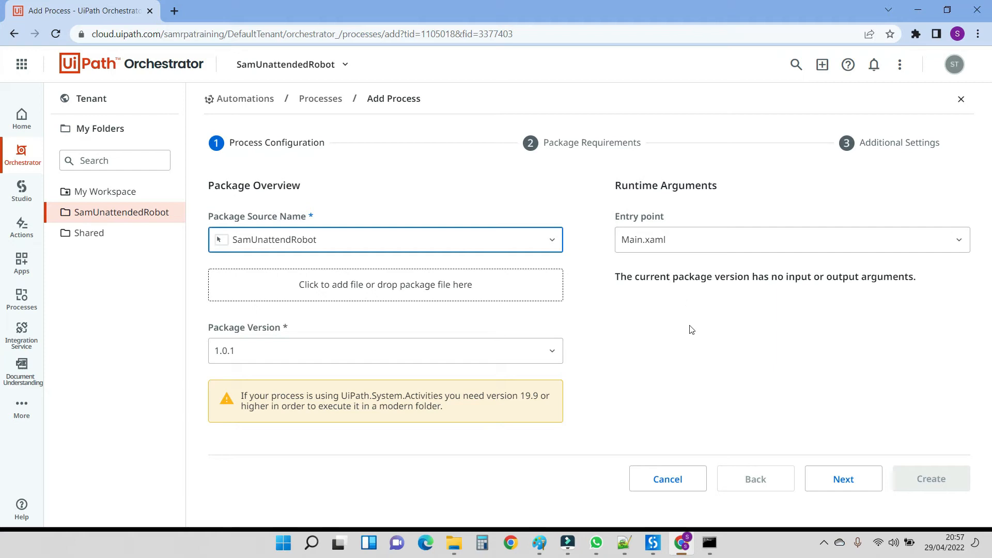
pyautogui.click(854, 488)
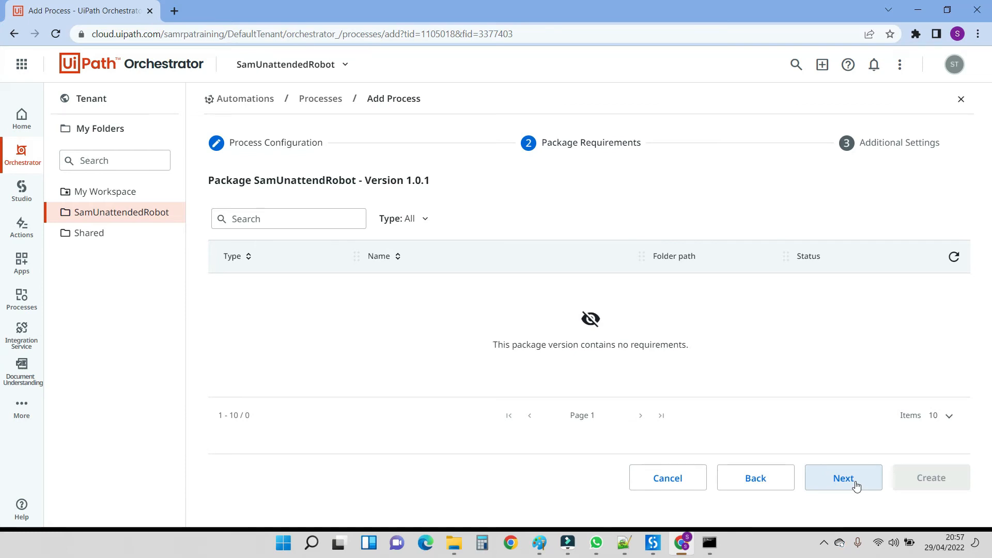
pyautogui.click(856, 486)
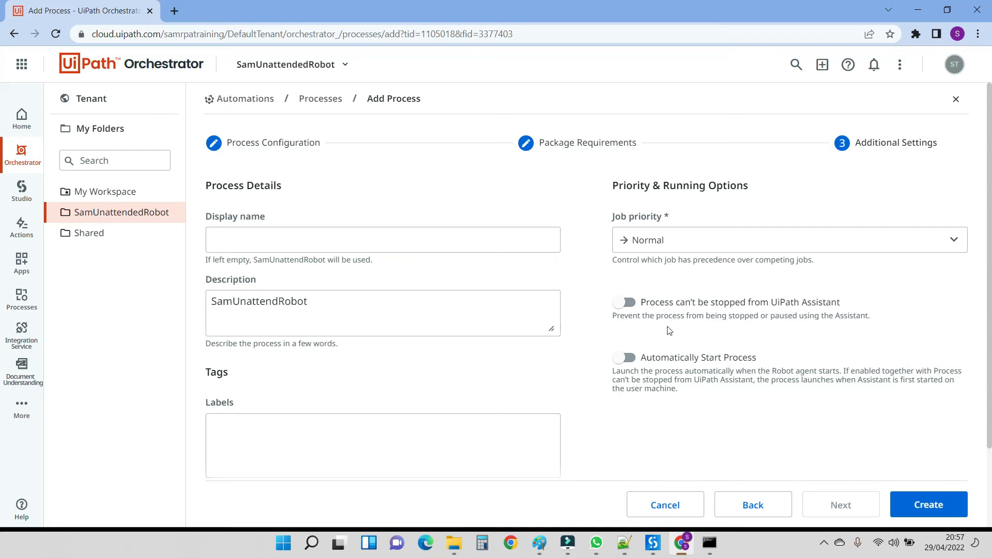
pyautogui.click(933, 505)
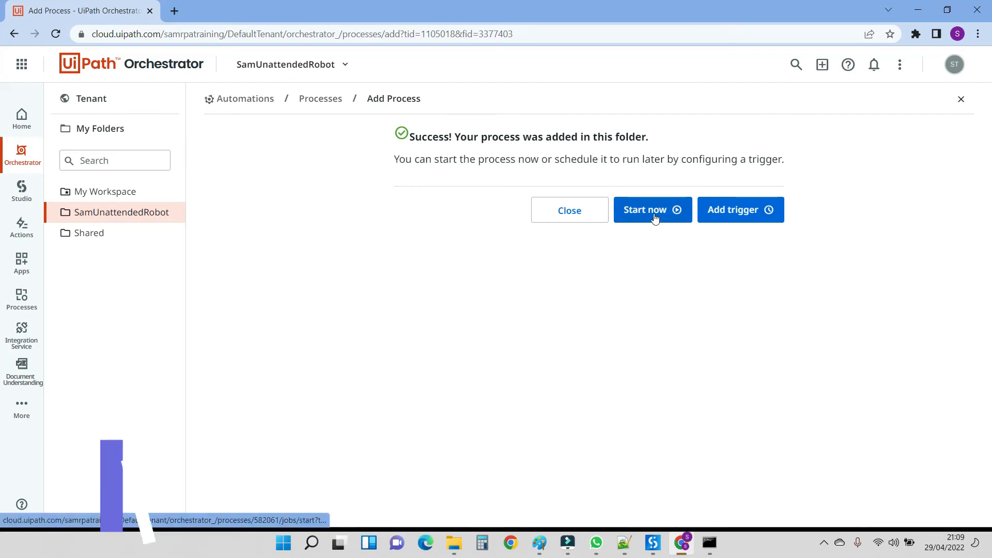
# Step: Start a SamUnattendRobot job immediately with the Production (Unattended) runtime on any account and machine, and check its log message in the folder's logs
pyautogui.click(654, 214)
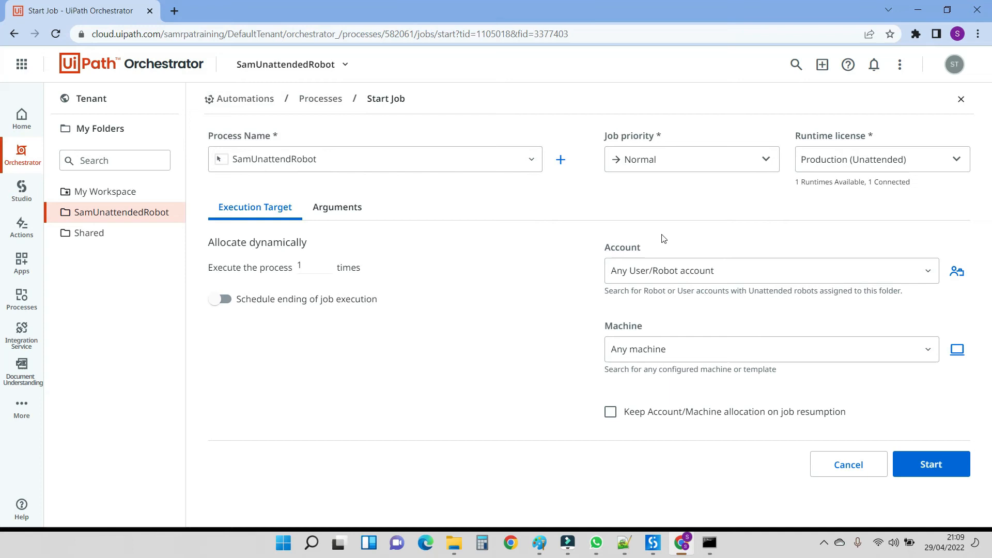
pyautogui.click(927, 469)
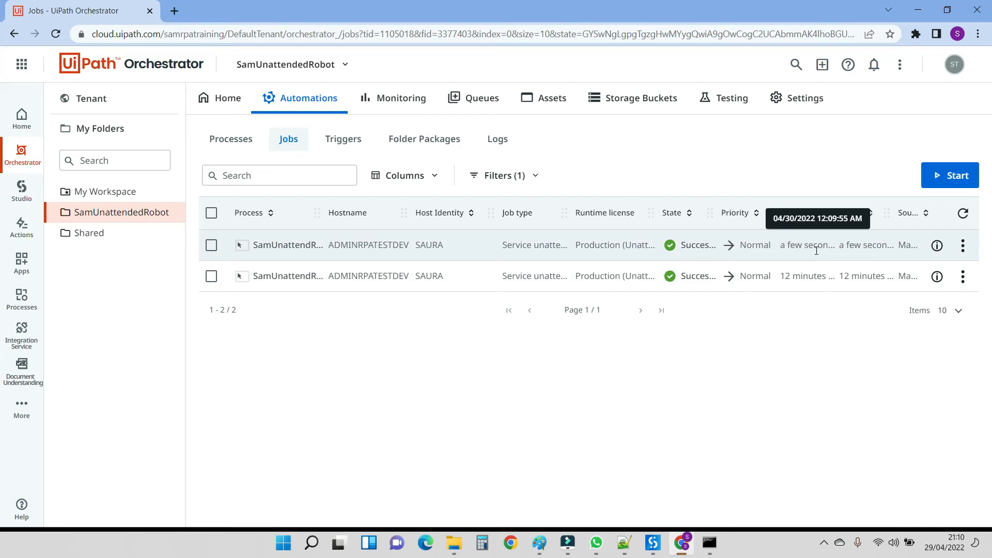
pyautogui.click(497, 140)
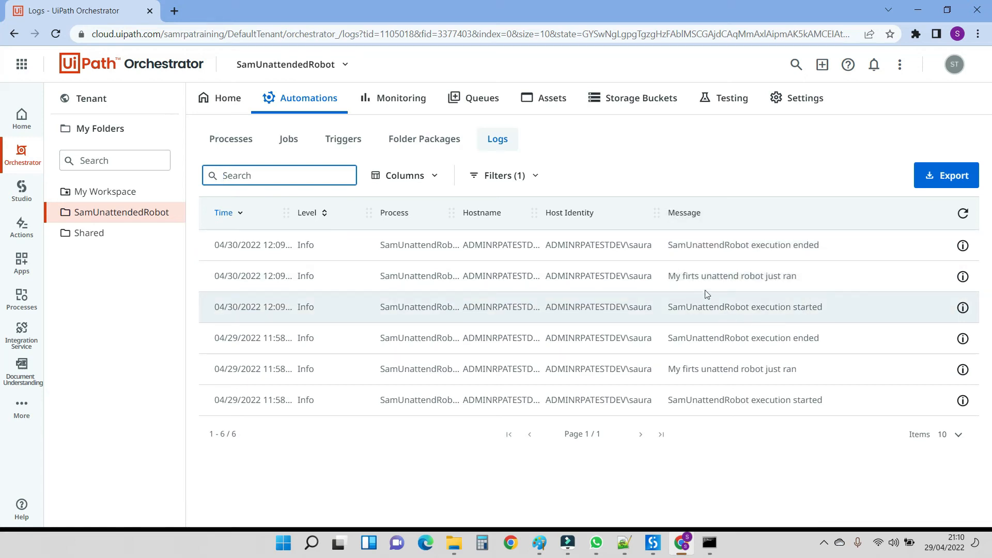
pyautogui.moveTo(668, 278); pyautogui.dragTo(822, 278)
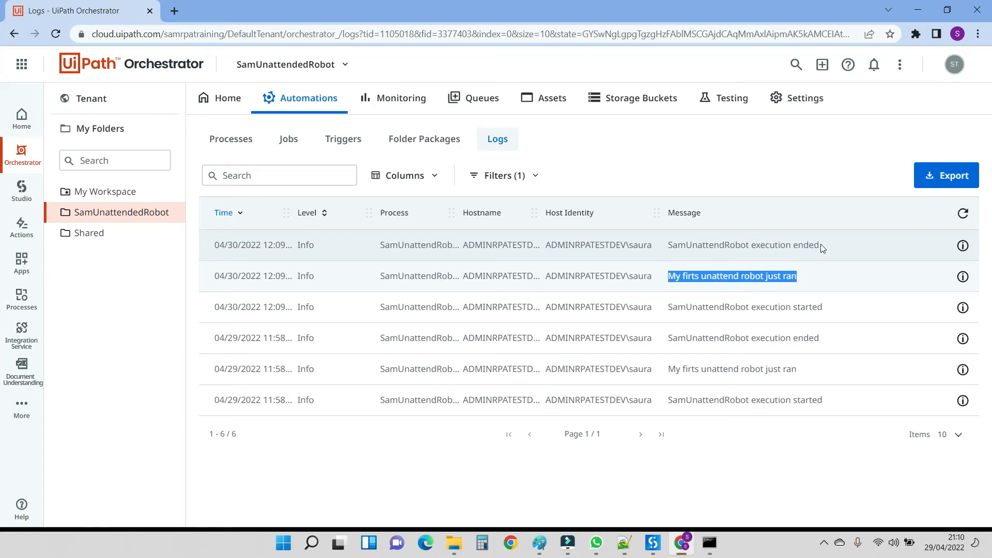
# Step: Create a time trigger named SamUnattendedRobot that runs the SamUnattendRobot process every 1 minute in the UTC timezone
pyautogui.click(353, 140)
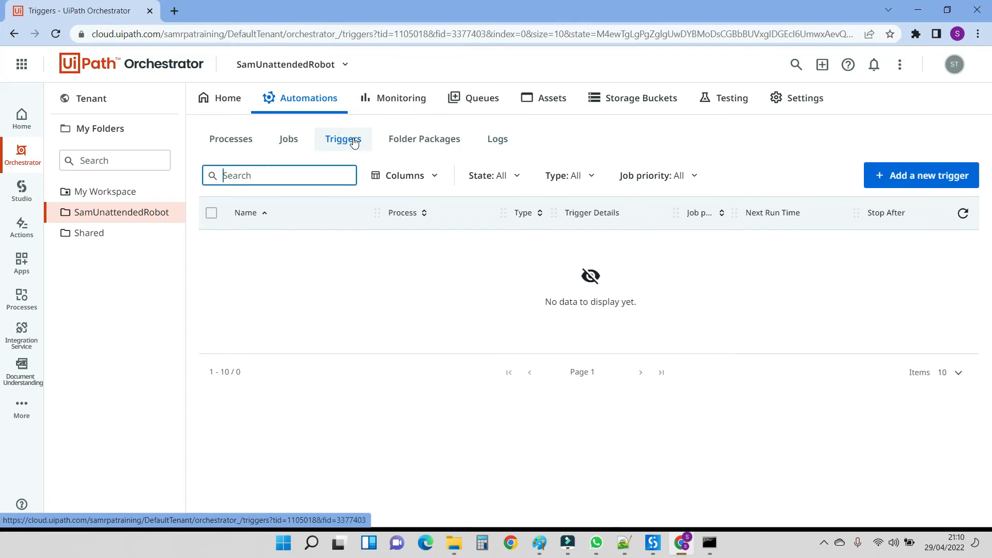
pyautogui.click(919, 184)
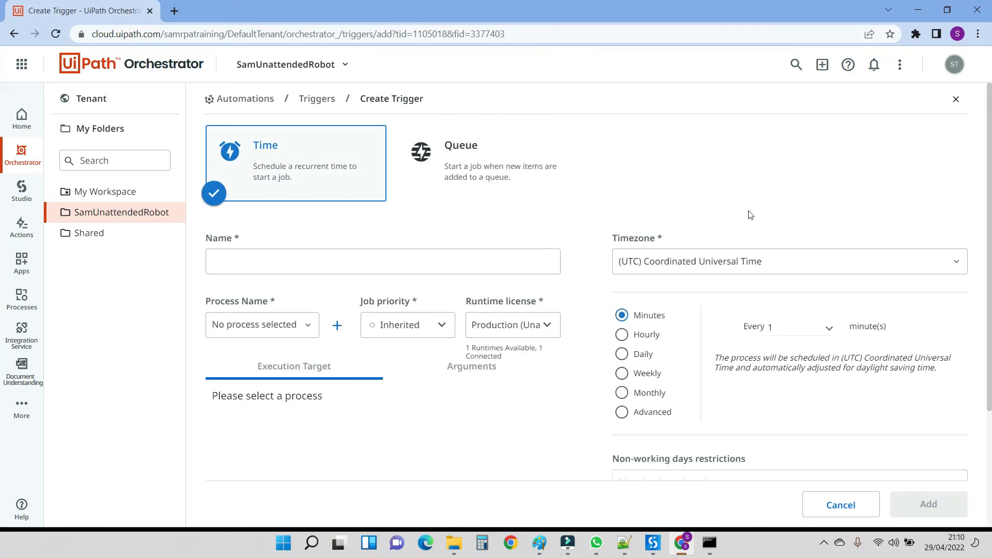
pyautogui.click(415, 262)
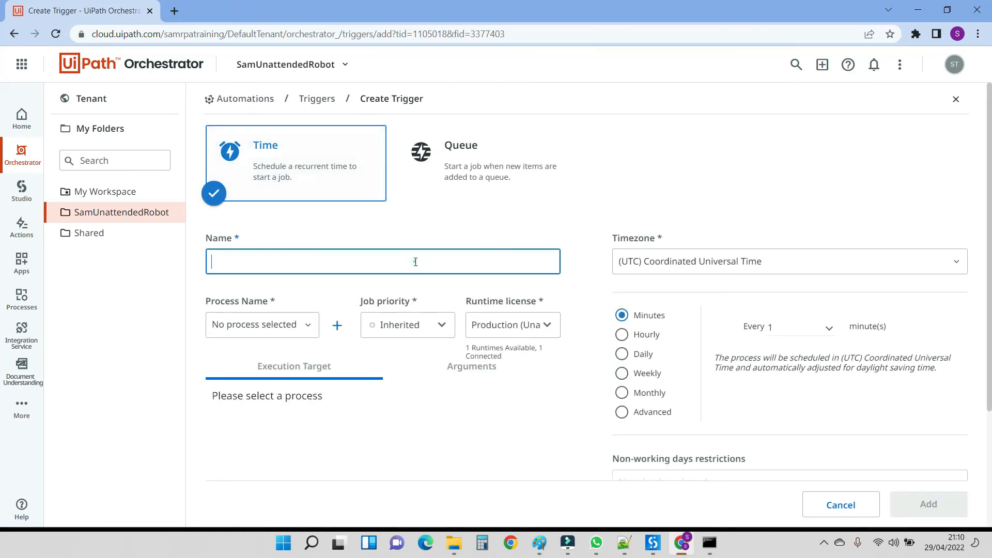
pyautogui.write('SamUnattended')
pyautogui.press('BackSpace')
pyautogui.write('Robot')
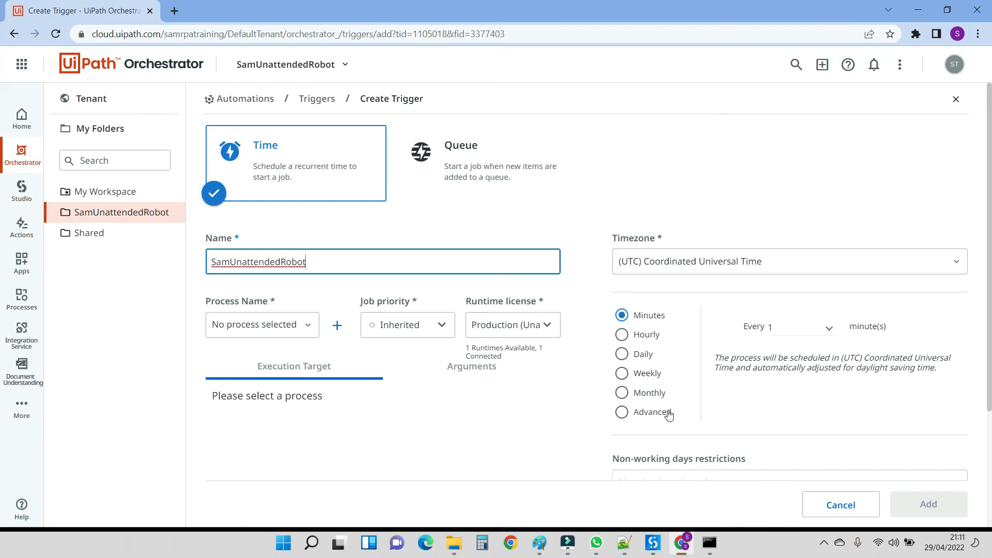
pyautogui.click(284, 325)
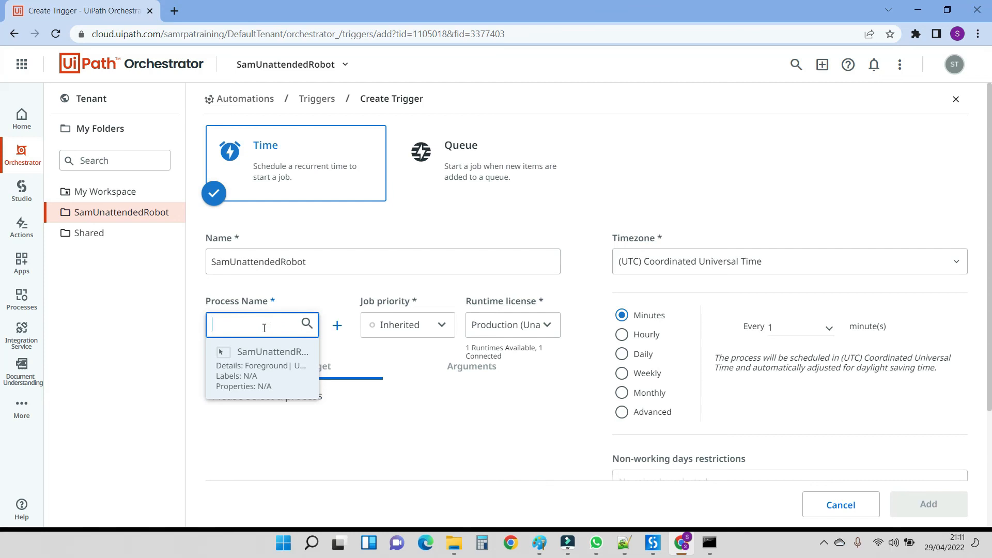
pyautogui.click(267, 363)
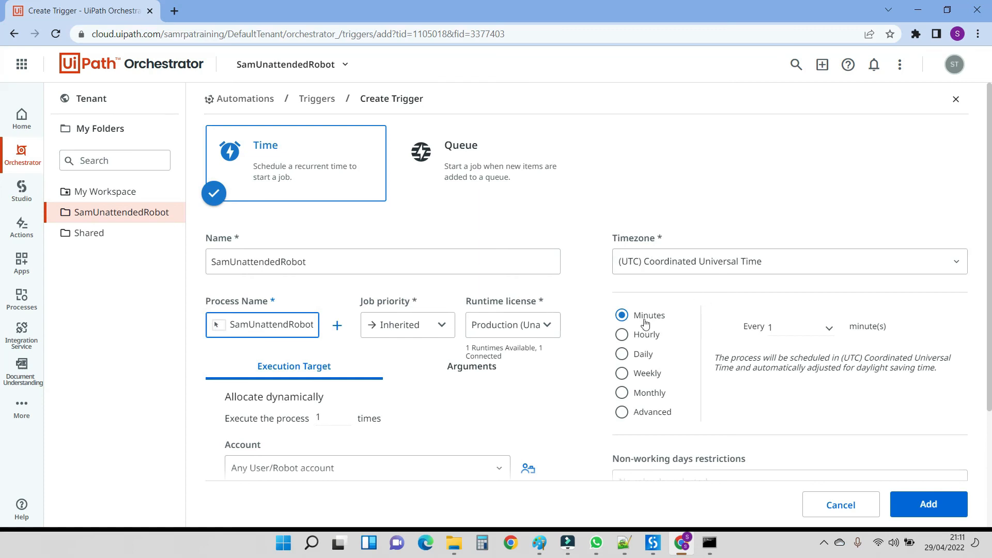
pyautogui.click(943, 506)
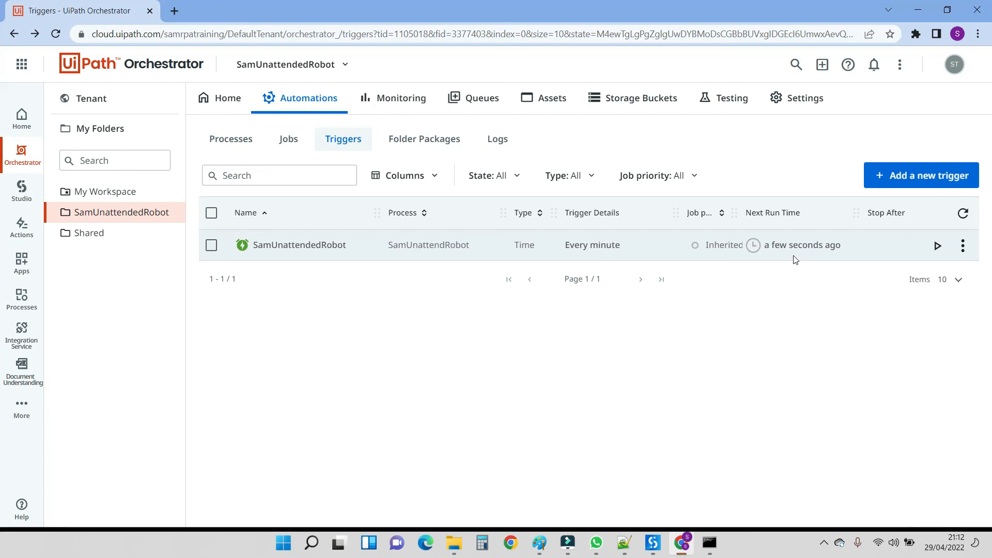
# Step: Review the actions available for the SamUnattendedRobot trigger and examine the folder's logs for its scheduled runs
pyautogui.click(963, 246)
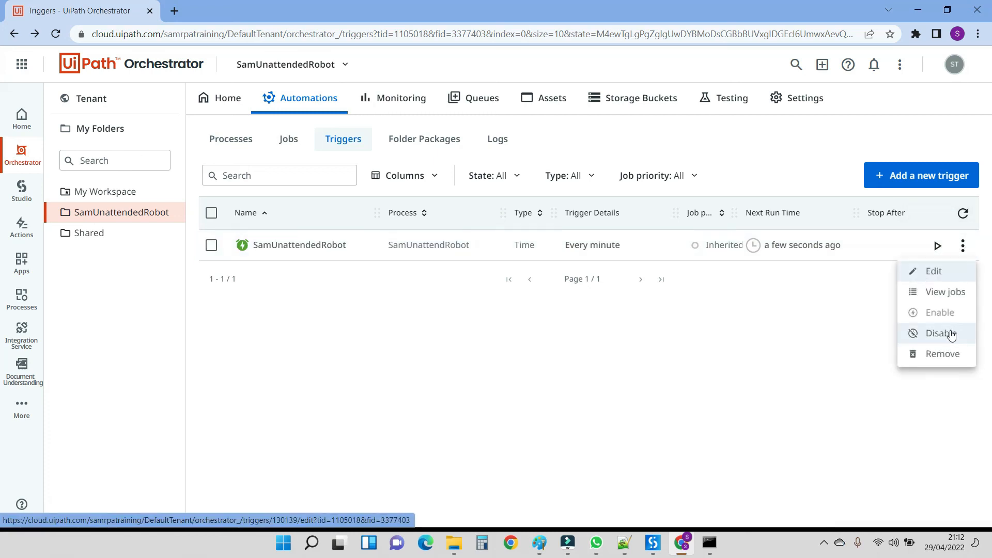
pyautogui.click(627, 358)
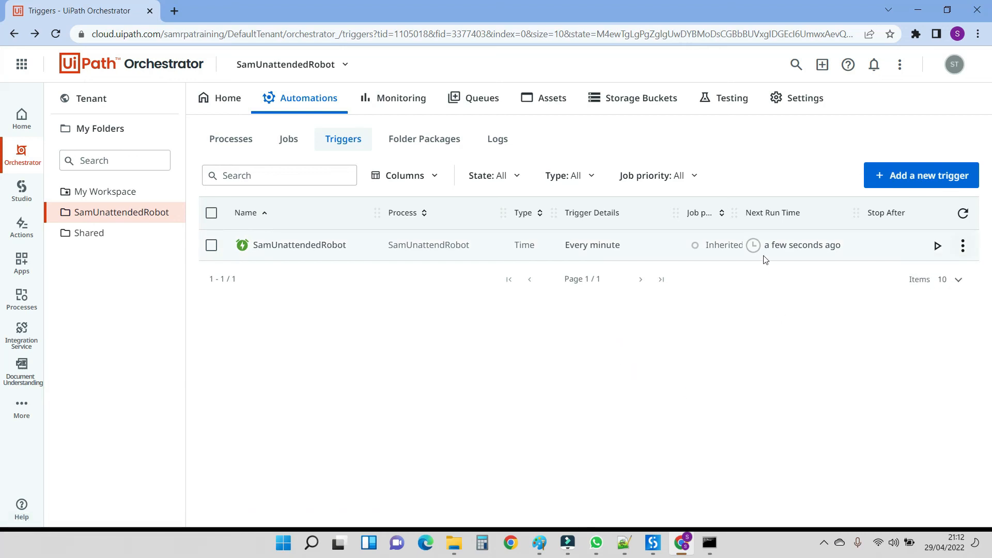
pyautogui.click(501, 143)
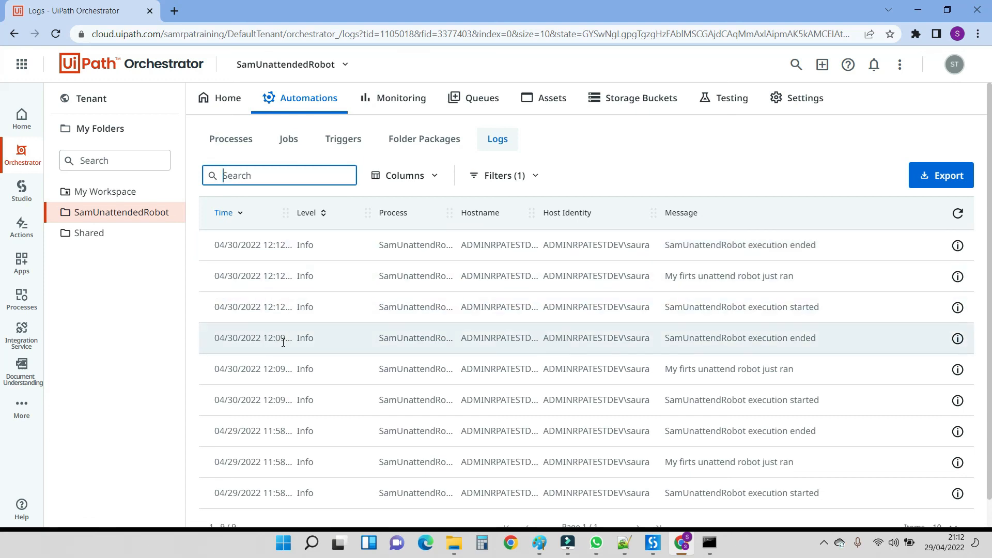
pyautogui.click(824, 543)
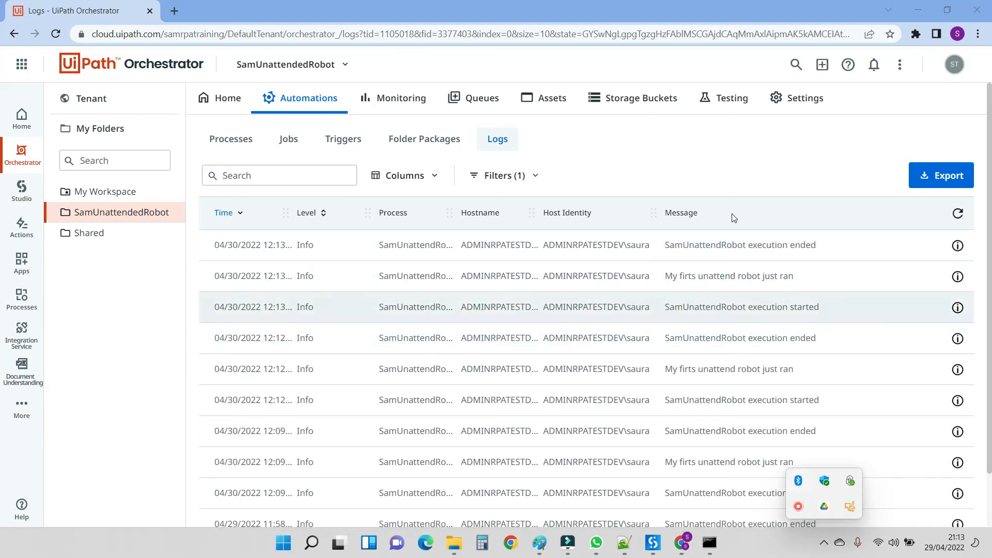